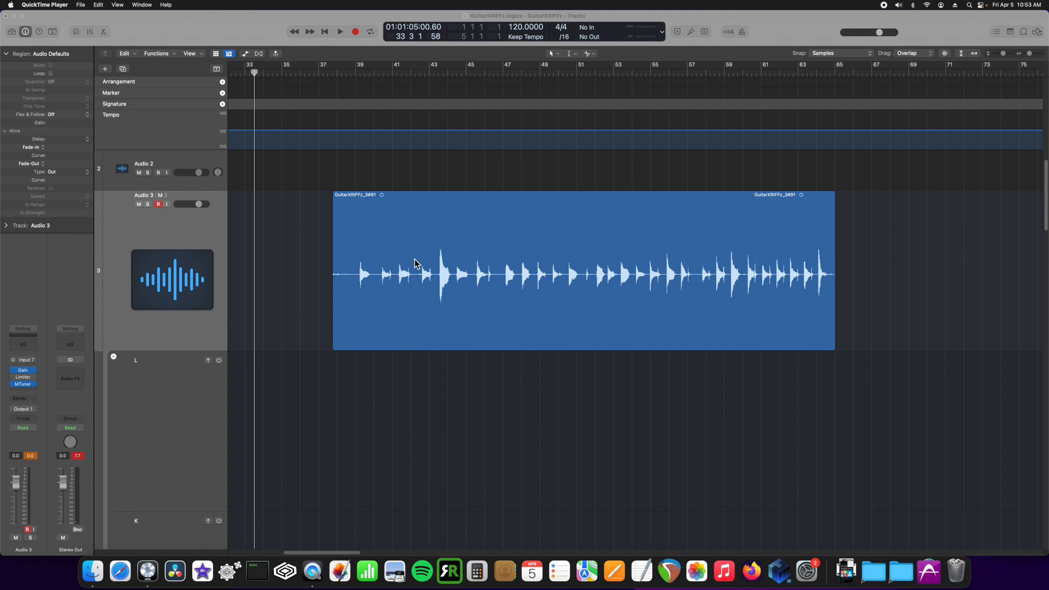
Select the GuitarXRIFFz_3#91 region on Audio 3, shifting its start to near bar 37
{"action": "left_click_drag", "start_coordinate": [694, 266], "coordinate": [674, 268]}
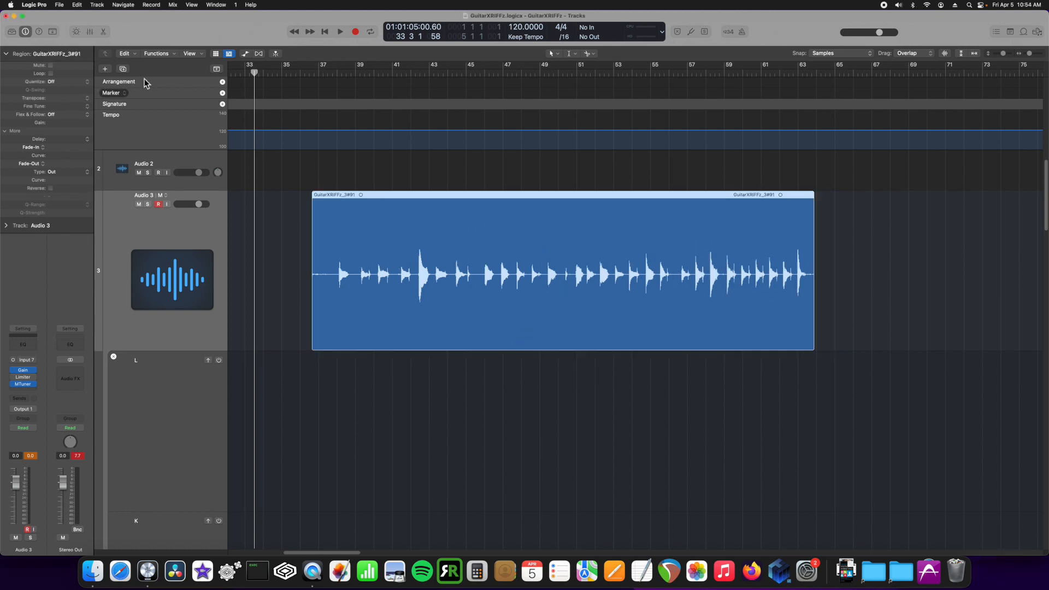
Normalize the GuitarXRIFFz_3#91 region's gain to a -1.0 dB peak, adding +7.5 dB
{"action": "left_click", "coordinate": [155, 53]}
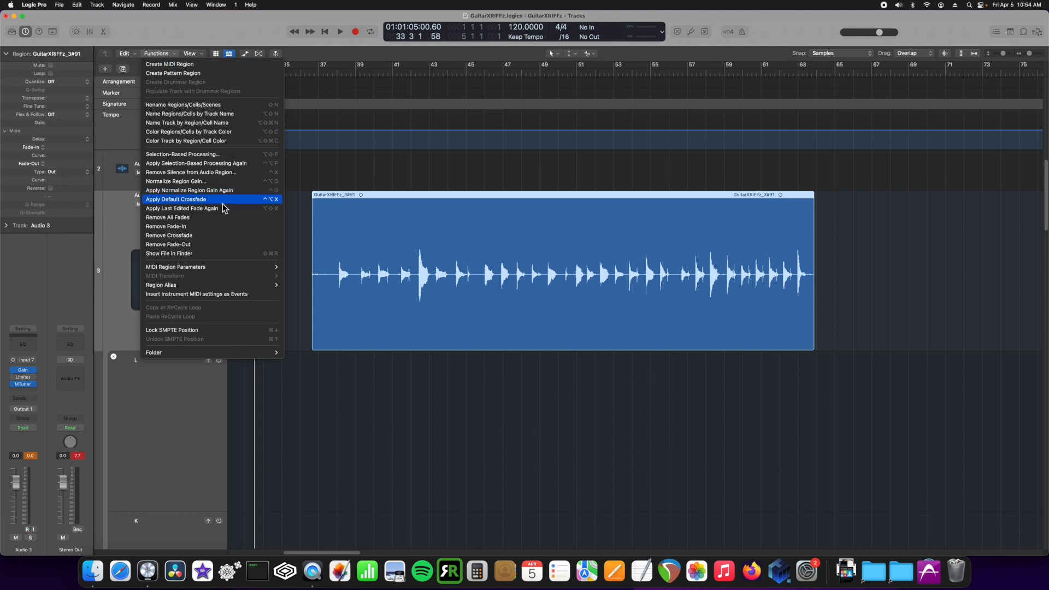
{"action": "left_click", "coordinate": [228, 182]}
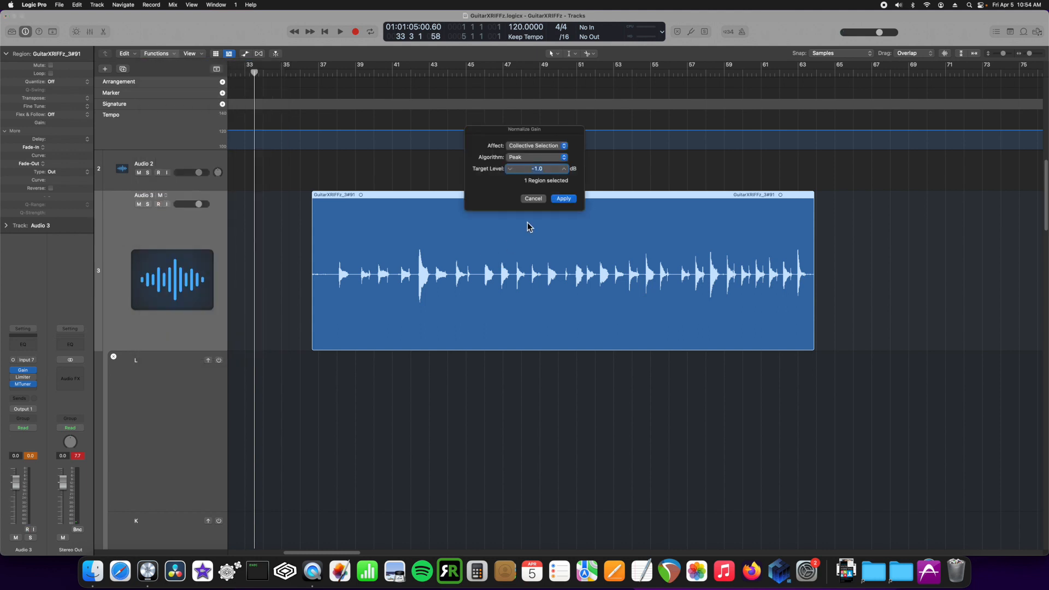
{"action": "left_click", "coordinate": [558, 199]}
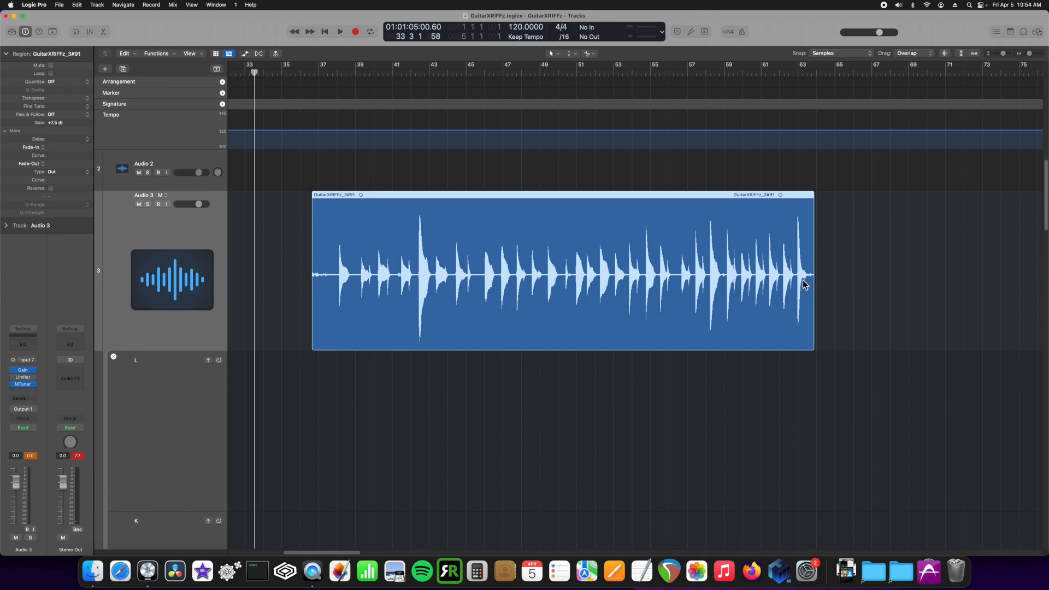
Zoom in horizontally so the guitar region's individual notes spread across the timeline
{"action": "left_click_drag", "start_coordinate": [1029, 53], "coordinate": [1029, 53]}
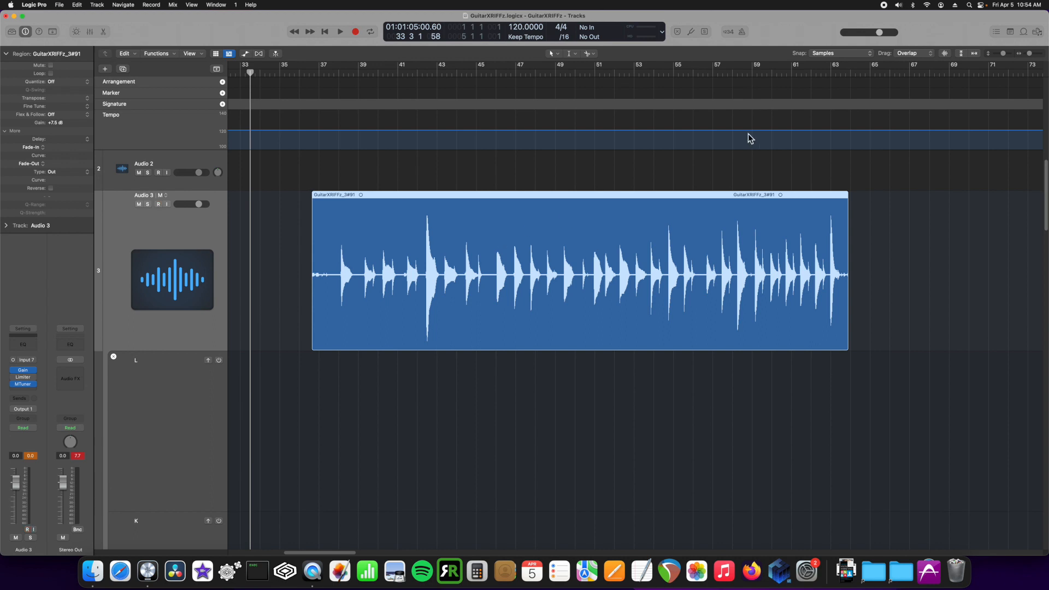
Run Remove Silence on the guitar region at a -38 dB threshold, splitting it into 39 regions
{"action": "right_click", "coordinate": [602, 232]}
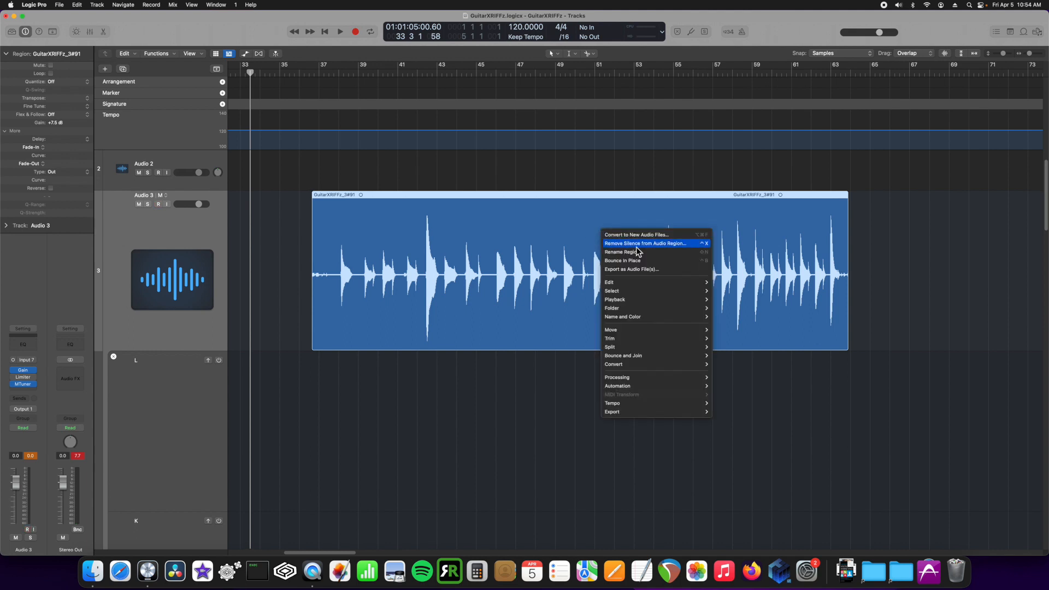
{"action": "left_click", "coordinate": [664, 245]}
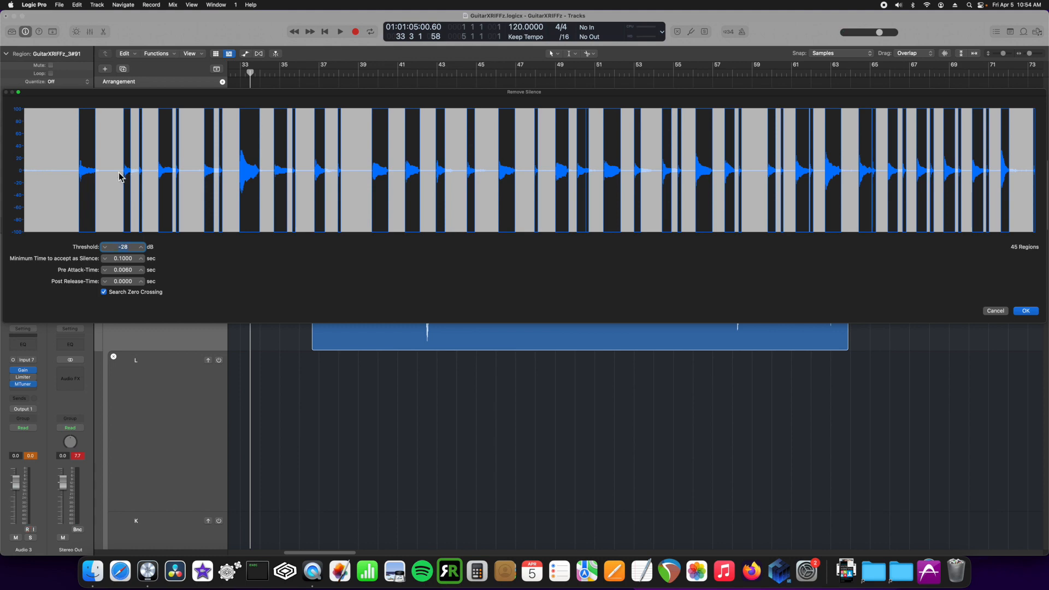
{"action": "left_click_drag", "start_coordinate": [126, 242], "coordinate": [123, 242]}
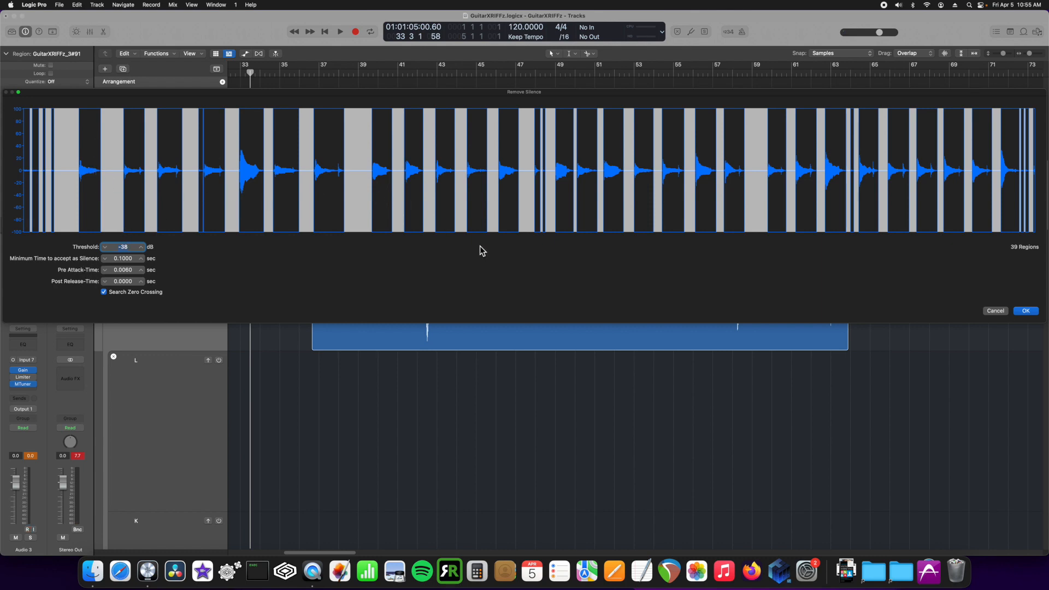
{"action": "left_click", "coordinate": [1026, 311]}
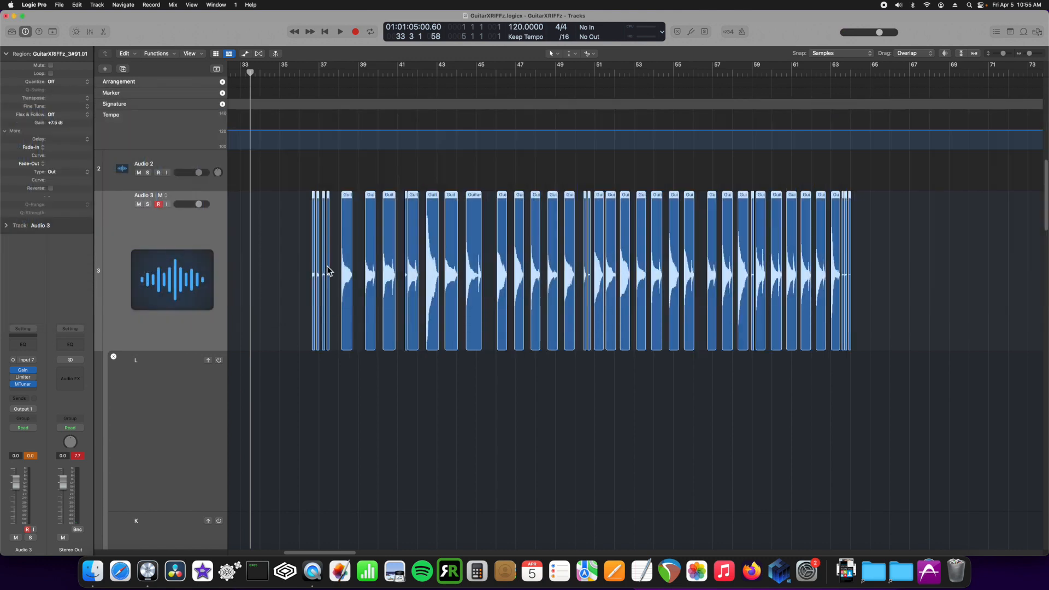
Zoom in and delete the four thin leftover regions plus the sliver near bar 50
{"action": "left_click_drag", "start_coordinate": [889, 257], "coordinate": [298, 268]}
{"action": "left_click", "coordinate": [298, 266]}
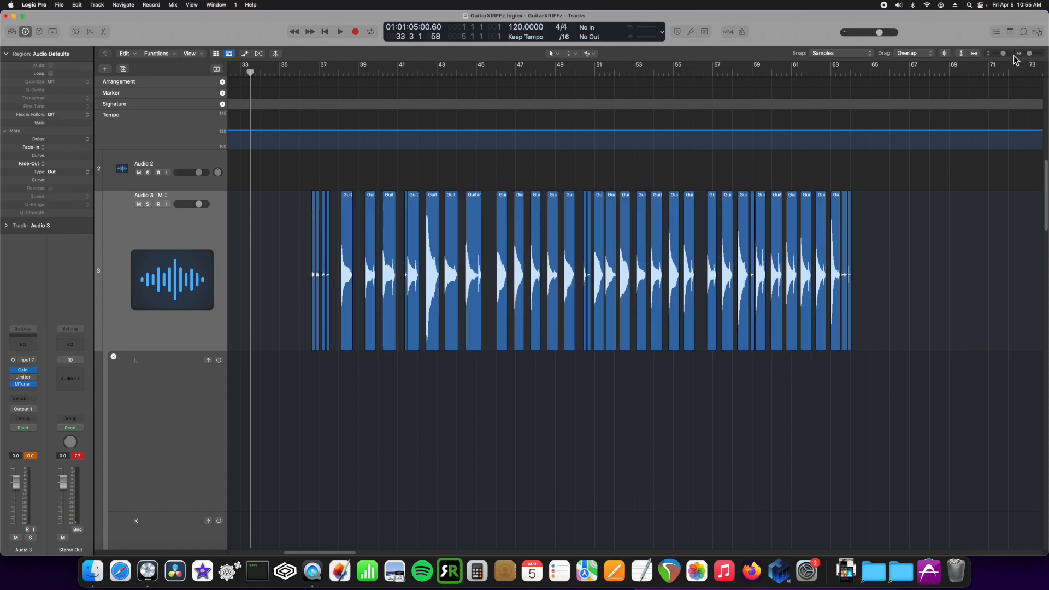
{"action": "left_click_drag", "start_coordinate": [1030, 54], "coordinate": [1031, 54]}
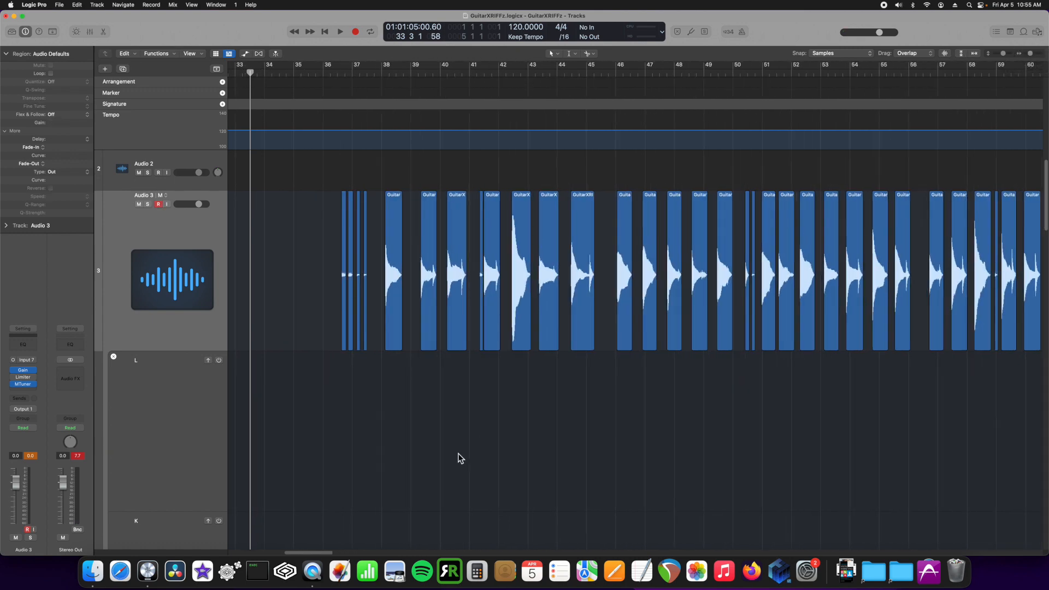
{"action": "left_click_drag", "start_coordinate": [323, 552], "coordinate": [326, 552]}
{"action": "left_click_drag", "start_coordinate": [241, 303], "coordinate": [297, 314]}
{"action": "key", "text": "Delete"}
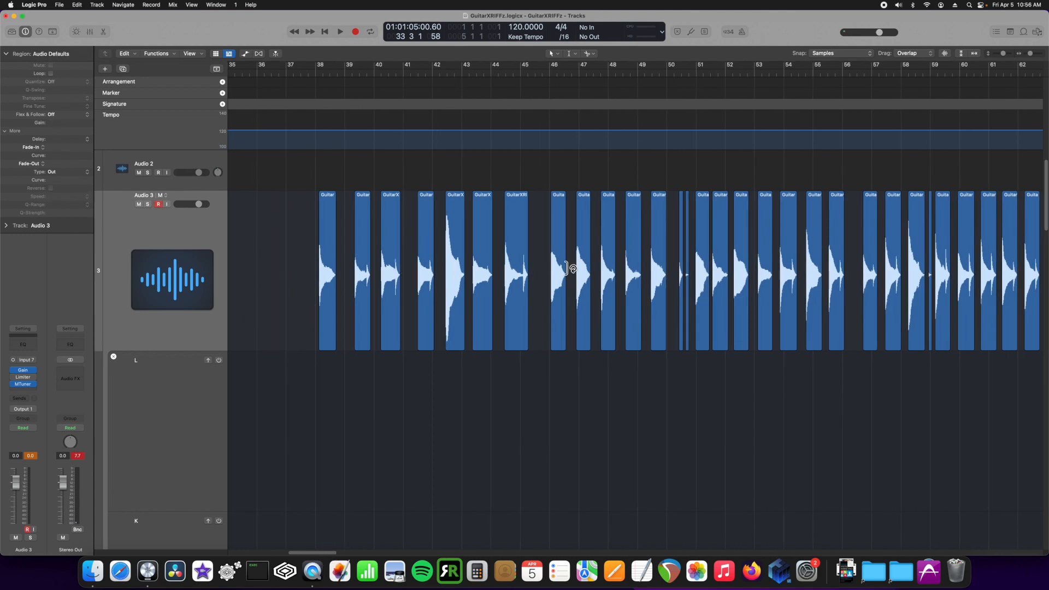
{"action": "left_click", "coordinate": [681, 276]}
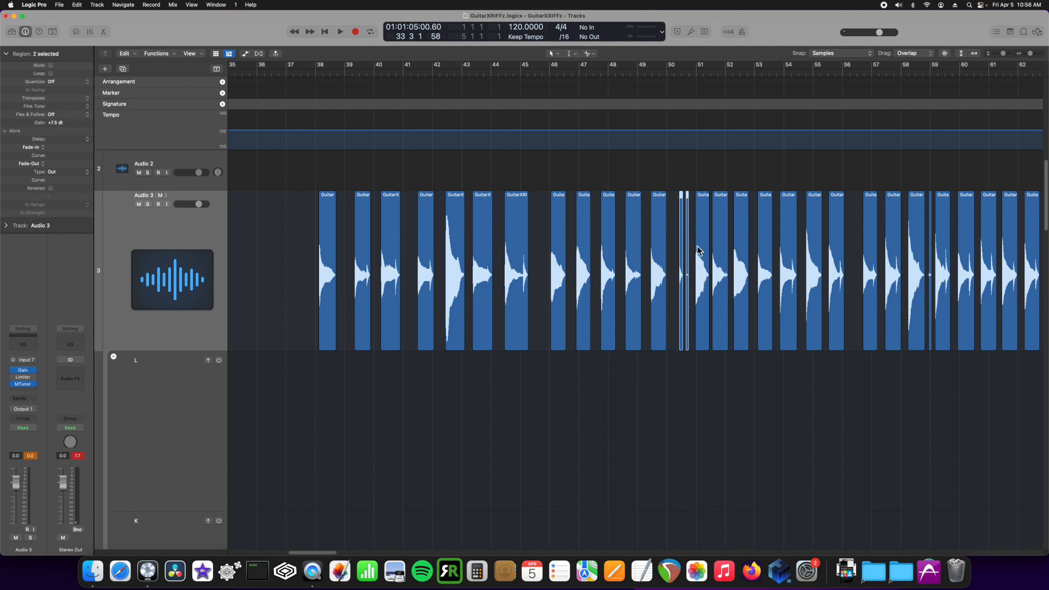
{"action": "key", "text": "Delete"}
Delete the remaining thin slivers near the end of the Audio 3 track
{"action": "left_click_drag", "start_coordinate": [314, 549], "coordinate": [326, 551]}
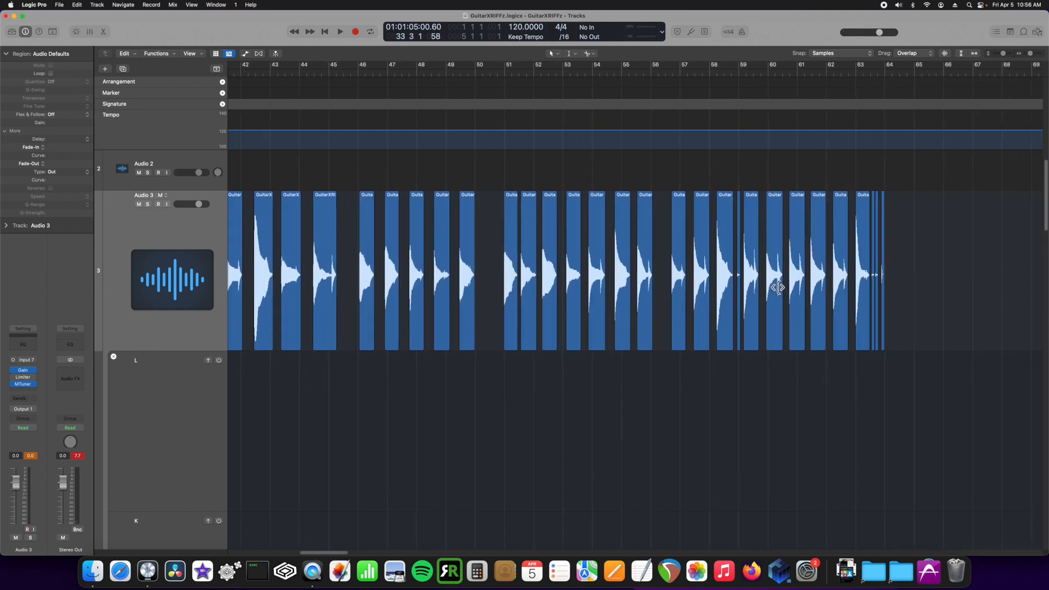
{"action": "left_click", "coordinate": [739, 290]}
{"action": "key", "text": "Delete"}
{"action": "left_click_drag", "start_coordinate": [915, 284], "coordinate": [875, 297]}
{"action": "key", "text": "Delete"}
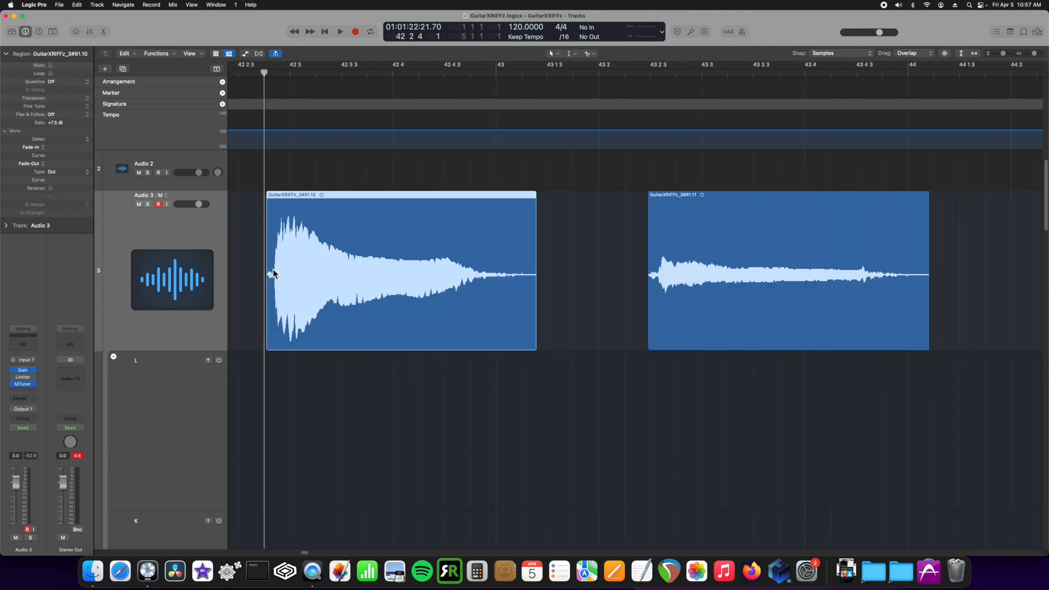
Move the playhead onto the guitar note to audition it
{"action": "left_click_drag", "start_coordinate": [264, 72], "coordinate": [273, 73]}
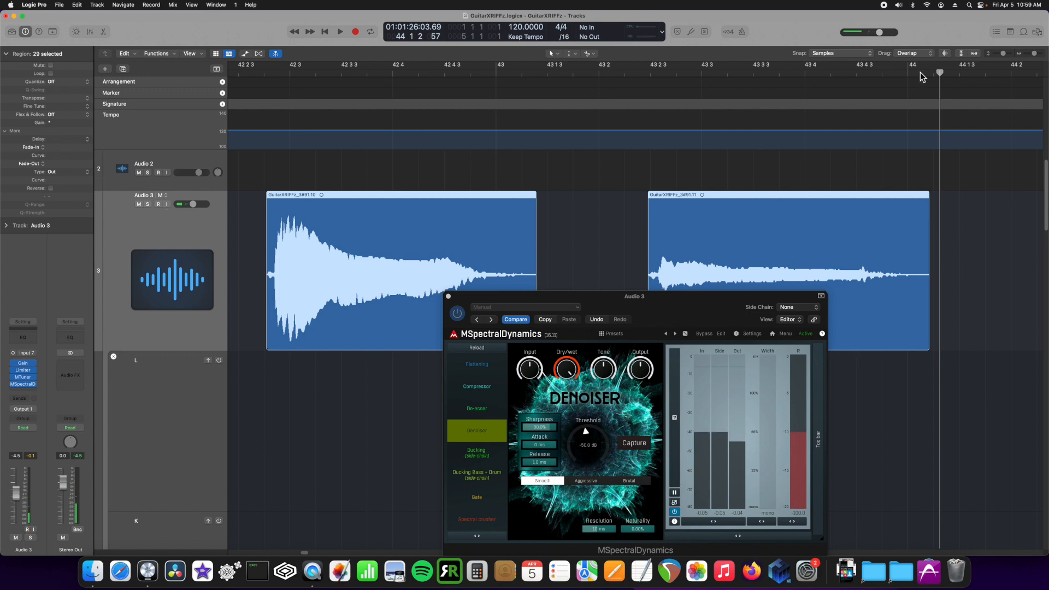
Capture the noise profile in MSpectralDynamics and raise its threshold to about -4 dB
{"action": "left_click", "coordinate": [634, 443]}
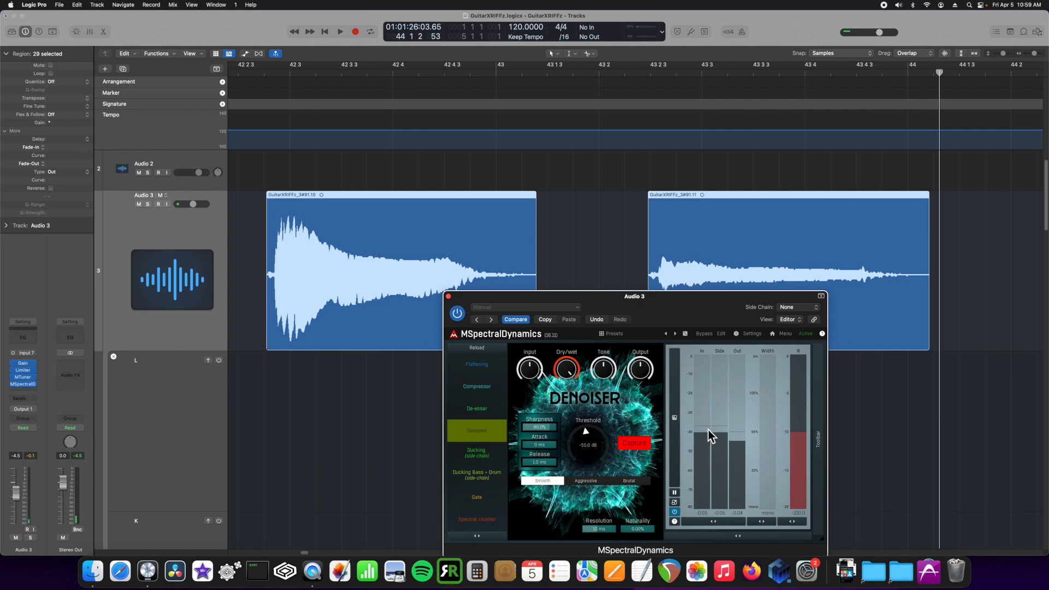
{"action": "left_click", "coordinate": [635, 443]}
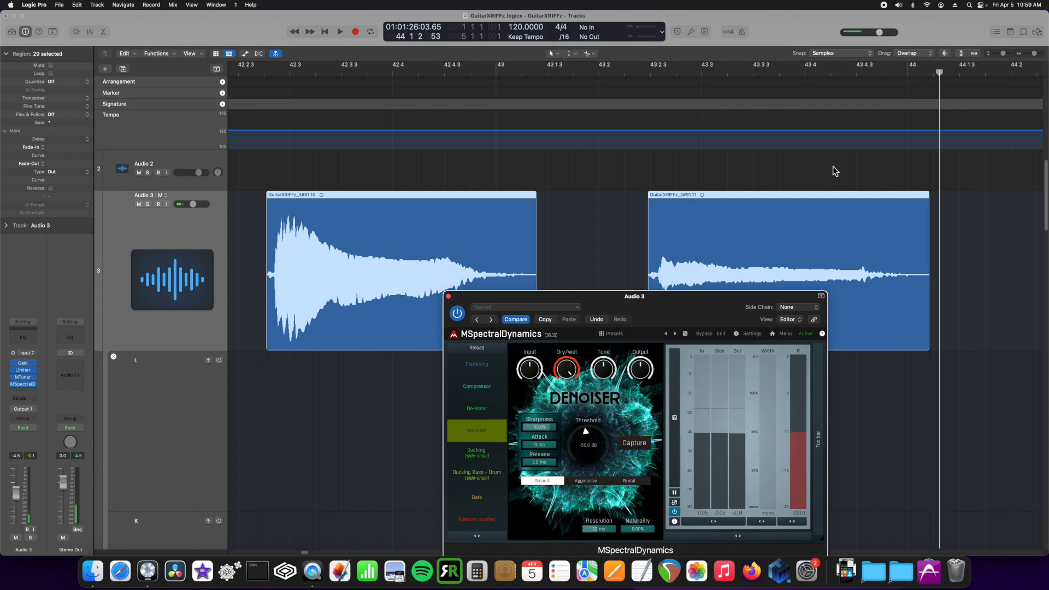
{"action": "left_click", "coordinate": [159, 205]}
{"action": "key", "text": "v"}
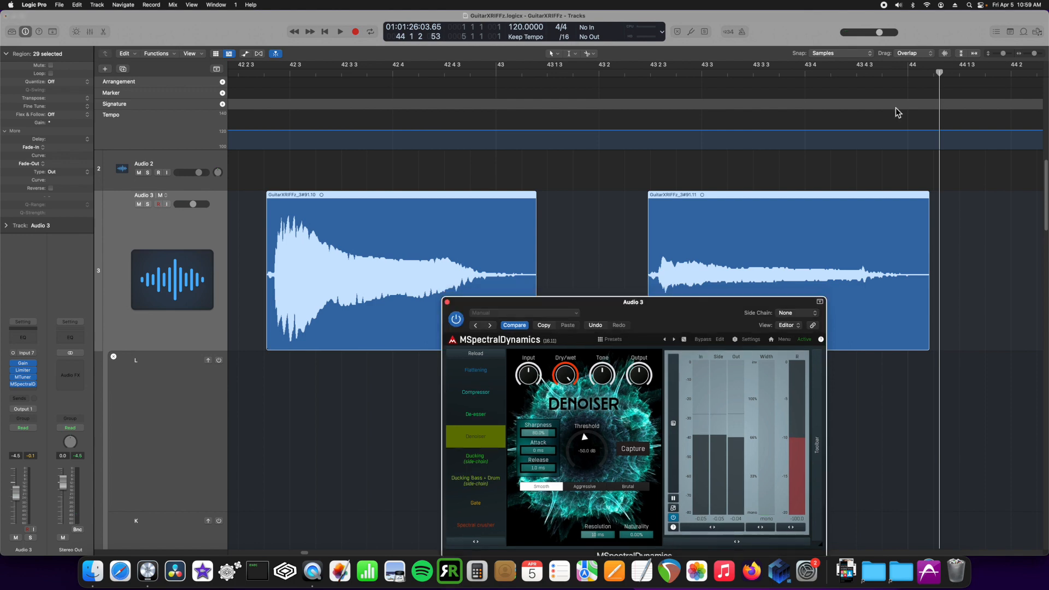
{"action": "mouse_move", "coordinate": [588, 456]}
{"action": "left_mouse_down"}
{"action": "mouse_move", "coordinate": [599, 416]}
{"action": "mouse_move", "coordinate": [596, 440]}
{"action": "left_mouse_up"}
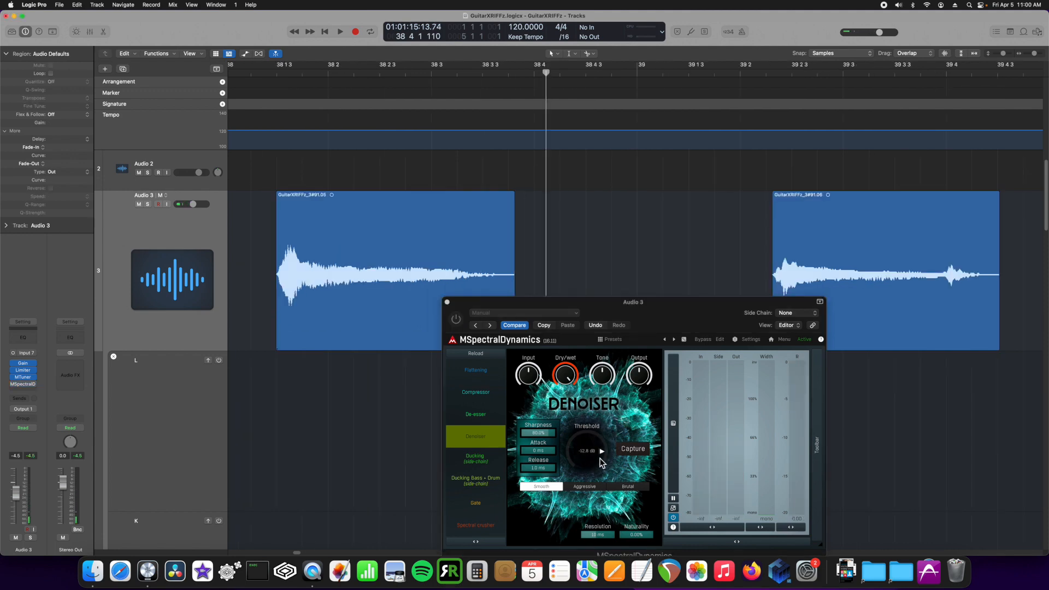
{"action": "left_click_drag", "start_coordinate": [593, 464], "coordinate": [593, 440]}
{"action": "left_click", "coordinate": [276, 76]}
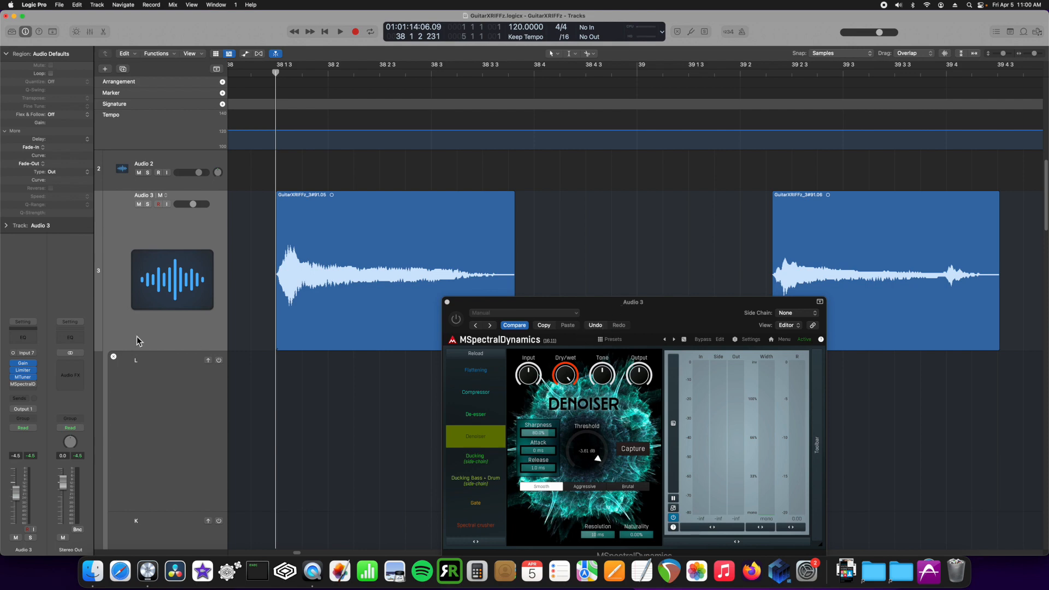
Insert a mono Channel EQ on Audio 3 with its low cut at about 41.4 Hz
{"action": "left_click", "coordinate": [30, 377]}
{"action": "mouse_move", "coordinate": [62, 507]}
{"action": "mouse_move", "coordinate": [134, 507]}
{"action": "left_click", "coordinate": [171, 507]}
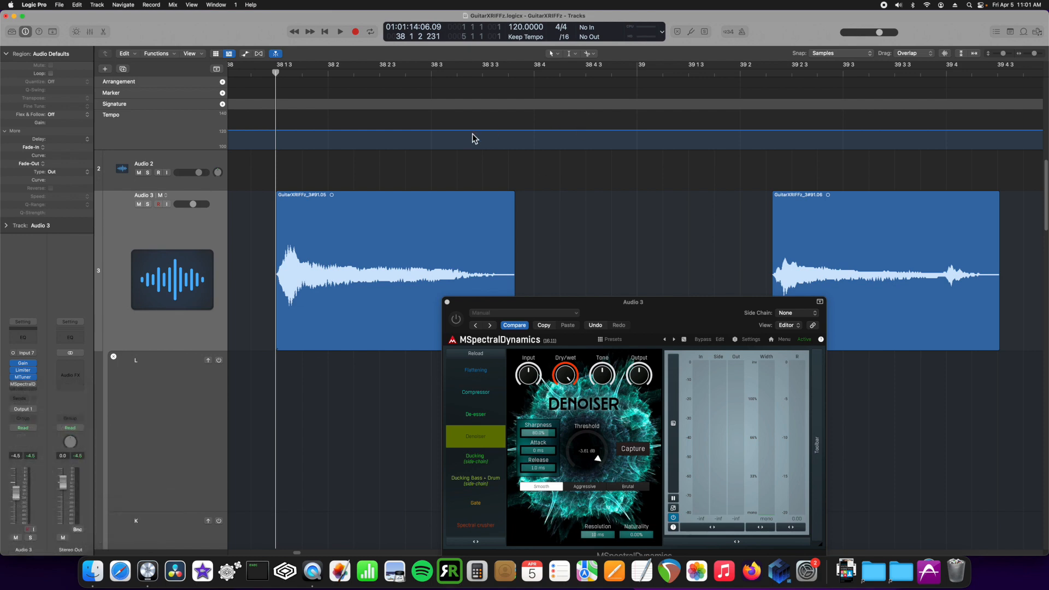
{"action": "left_click", "coordinate": [350, 153]}
{"action": "left_click_drag", "start_coordinate": [344, 217], "coordinate": [376, 217]}
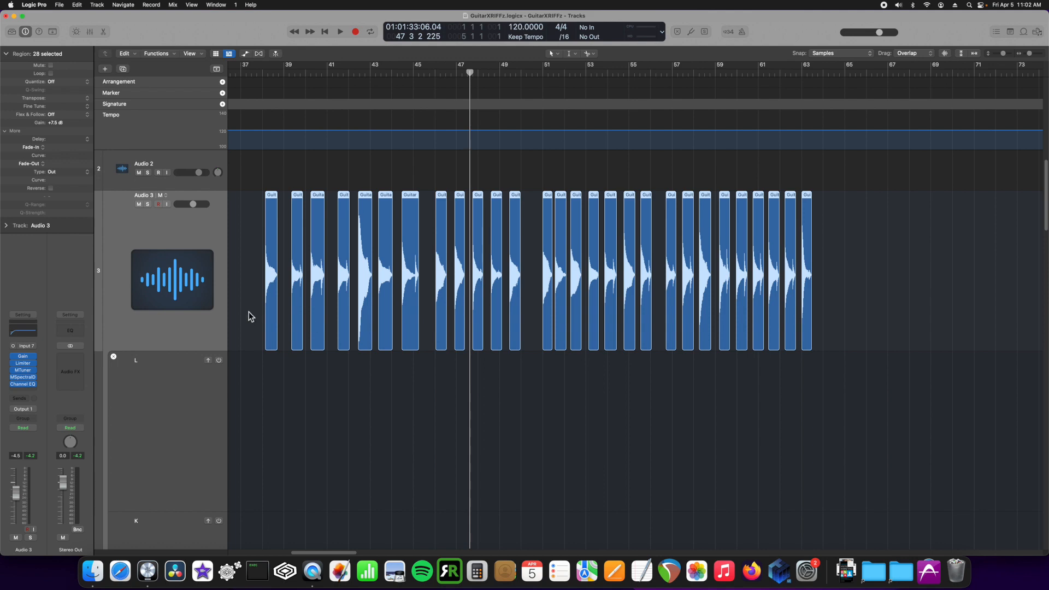
Select all 28 note regions, set Fade-In 39 and Fade-Out 55, then zoom in to check
{"action": "left_click_drag", "start_coordinate": [829, 267], "coordinate": [234, 263]}
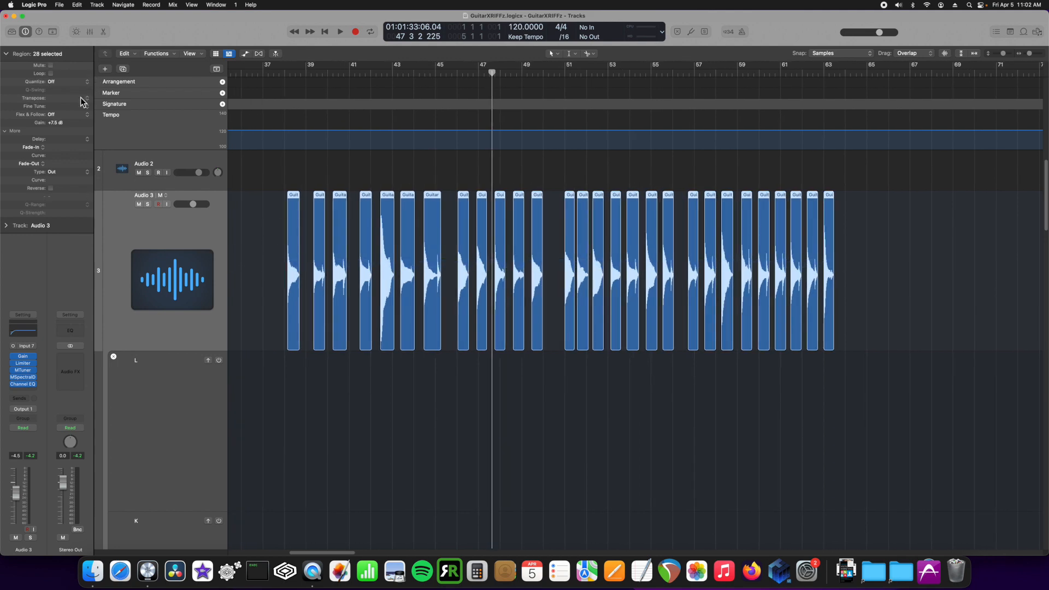
{"action": "left_click_drag", "start_coordinate": [59, 149], "coordinate": [105, 109]}
{"action": "left_click", "coordinate": [53, 147]}
{"action": "left_click_drag", "start_coordinate": [53, 164], "coordinate": [112, 107]}
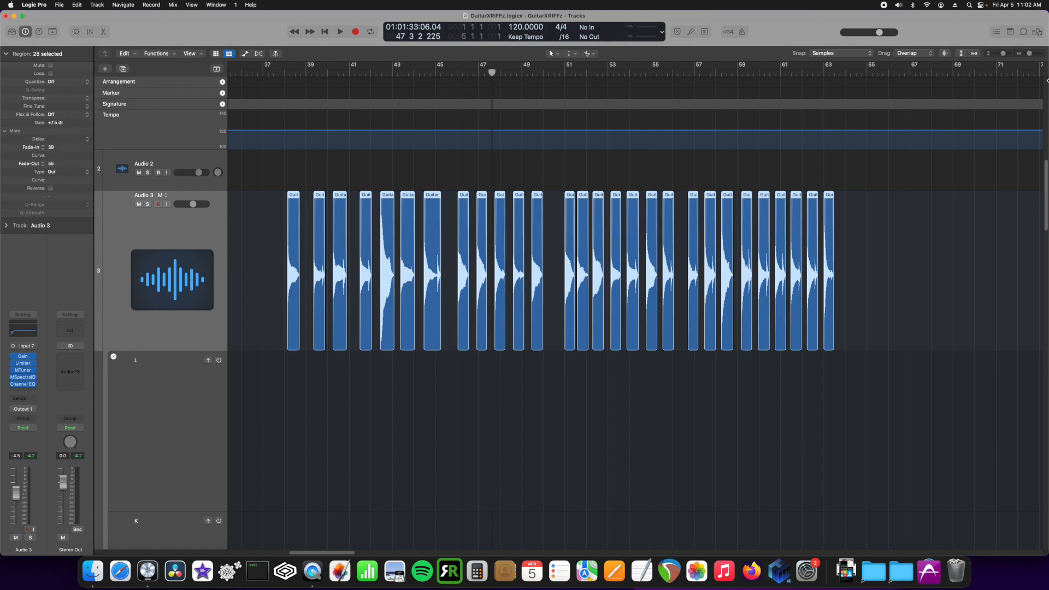
{"action": "left_click", "coordinate": [1035, 53]}
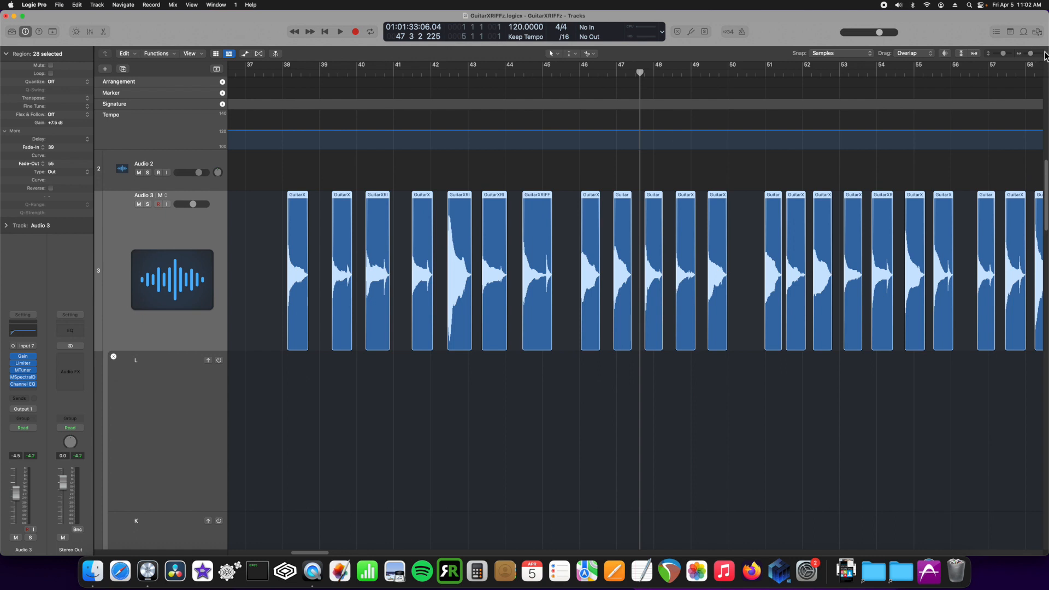
{"action": "left_click", "coordinate": [1046, 53]}
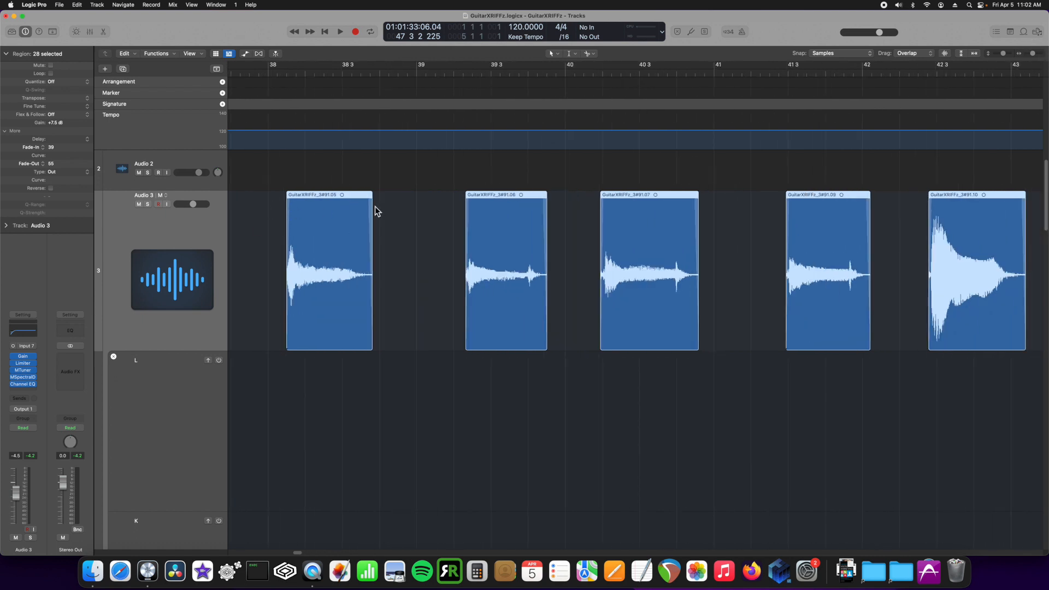
Zoom the timeline out slightly
{"action": "left_click_drag", "start_coordinate": [1034, 53], "coordinate": [1029, 55]}
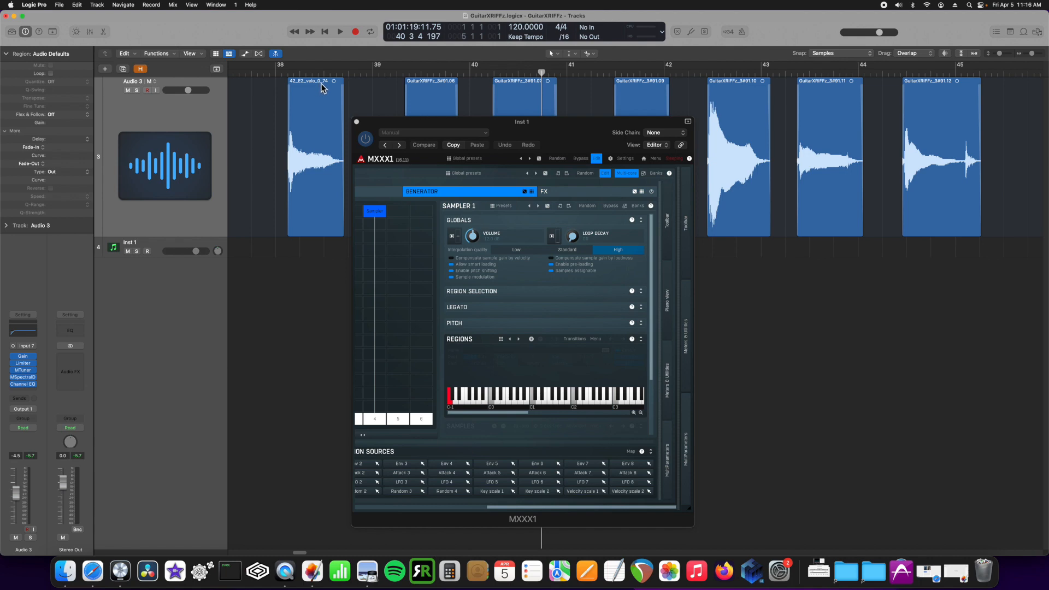
Open MXXX1's advanced functions and choose to import audio files into the sampler
{"action": "left_click", "coordinate": [597, 339]}
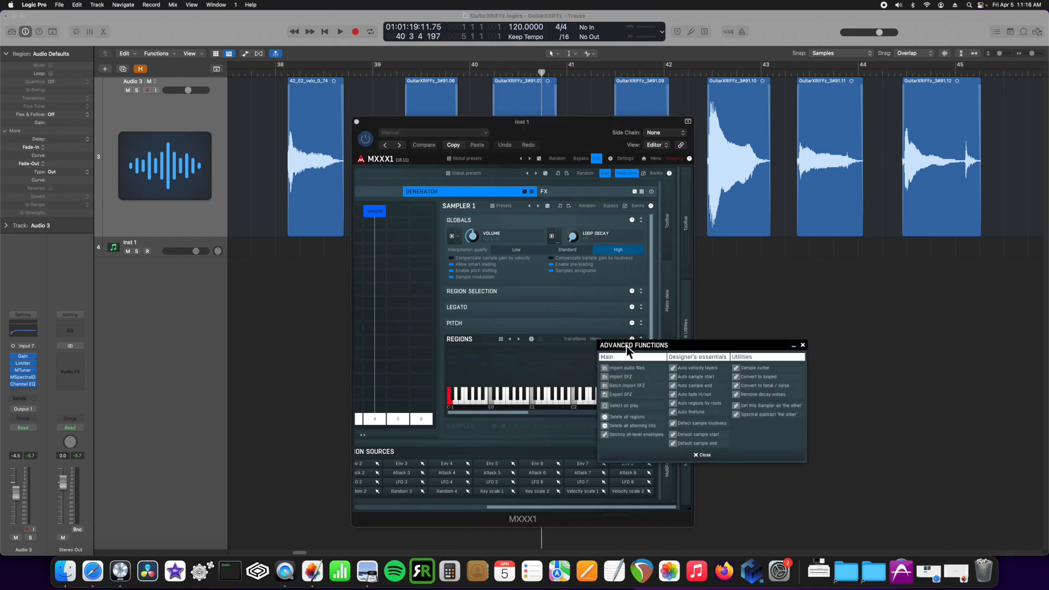
{"action": "left_click", "coordinate": [645, 369]}
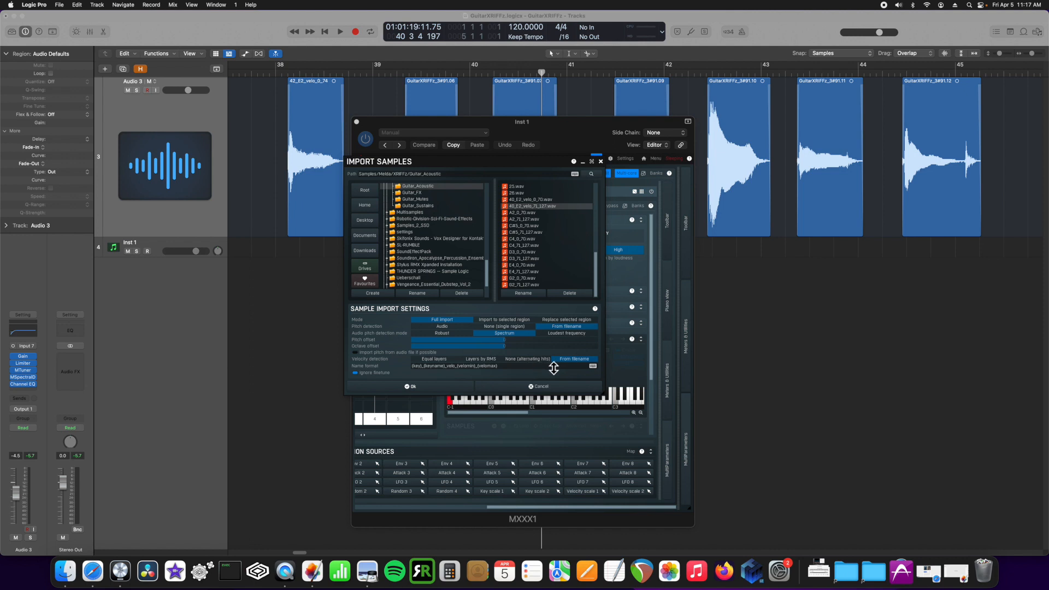
{"action": "left_click", "coordinate": [592, 366]}
{"action": "left_click", "coordinate": [545, 428]}
{"action": "left_click", "coordinate": [595, 367]}
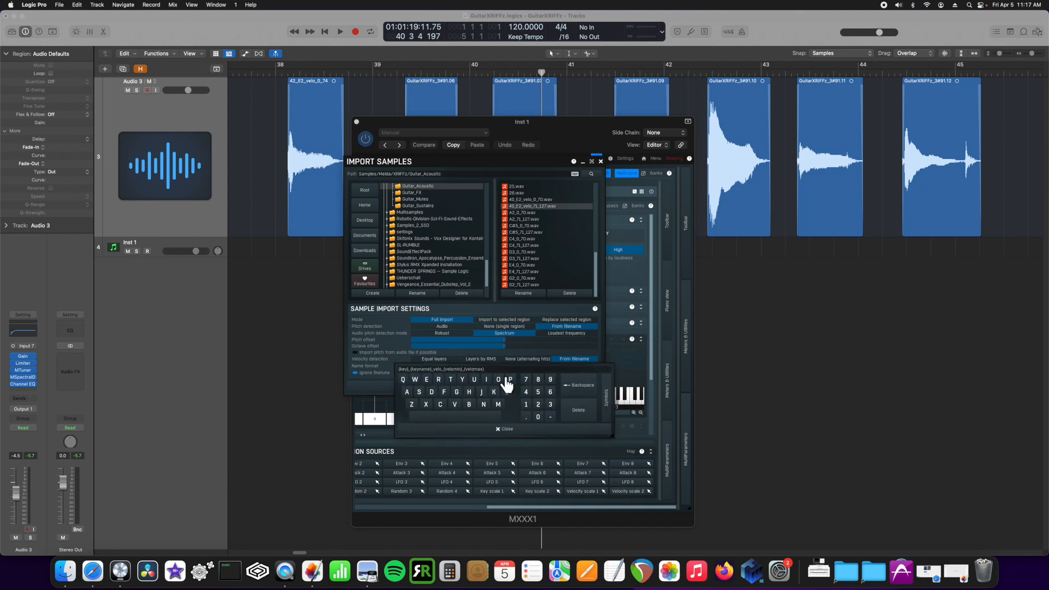
{"action": "left_click", "coordinate": [543, 435]}
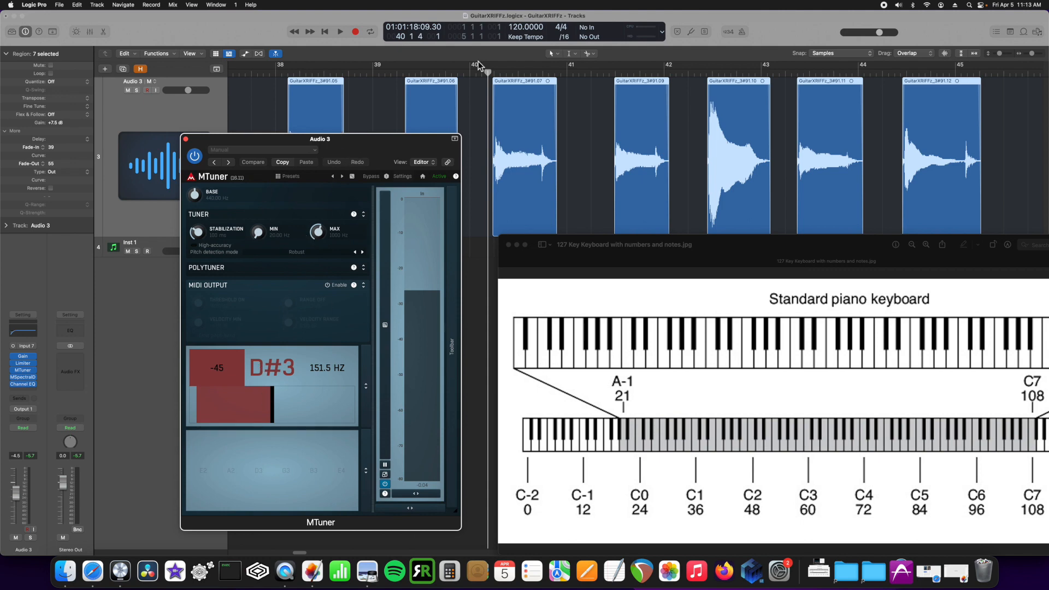
Play a guitar note region to read its pitch and position the piano note-number chart beside it
{"action": "left_click", "coordinate": [488, 78]}
{"action": "key", "text": "space"}
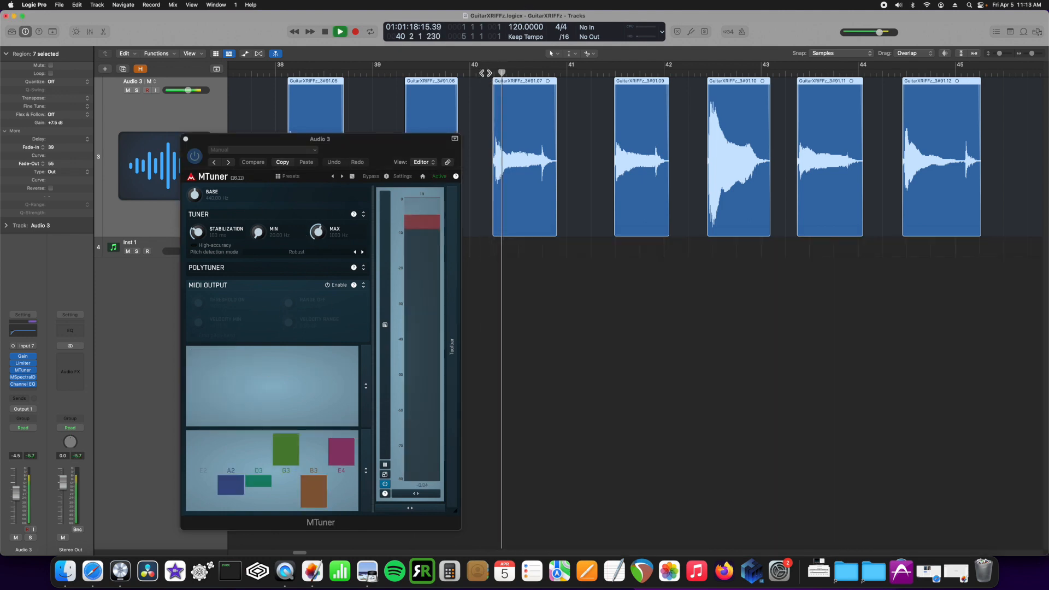
{"action": "left_click", "coordinate": [367, 571]}
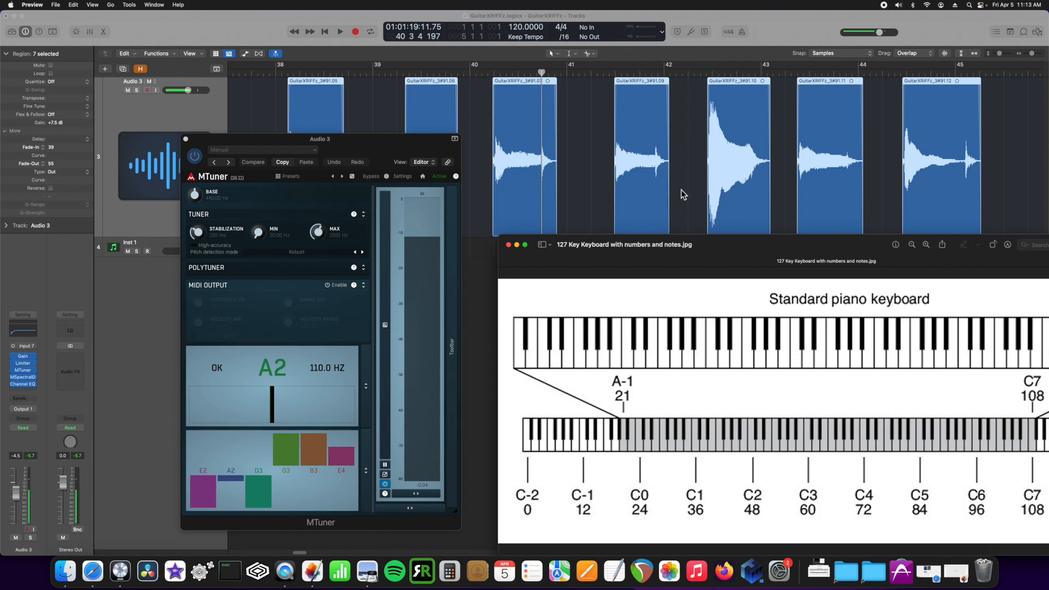
{"action": "left_click_drag", "start_coordinate": [606, 244], "coordinate": [555, 183]}
{"action": "left_click_drag", "start_coordinate": [480, 180], "coordinate": [410, 150]}
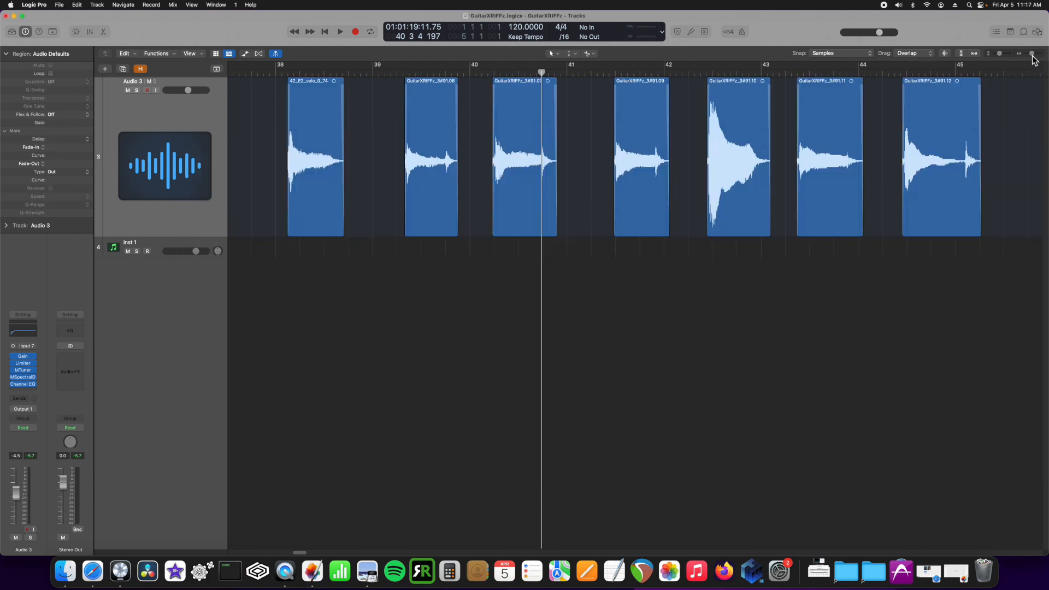
{"action": "left_click_drag", "start_coordinate": [1035, 55], "coordinate": [1028, 60]}
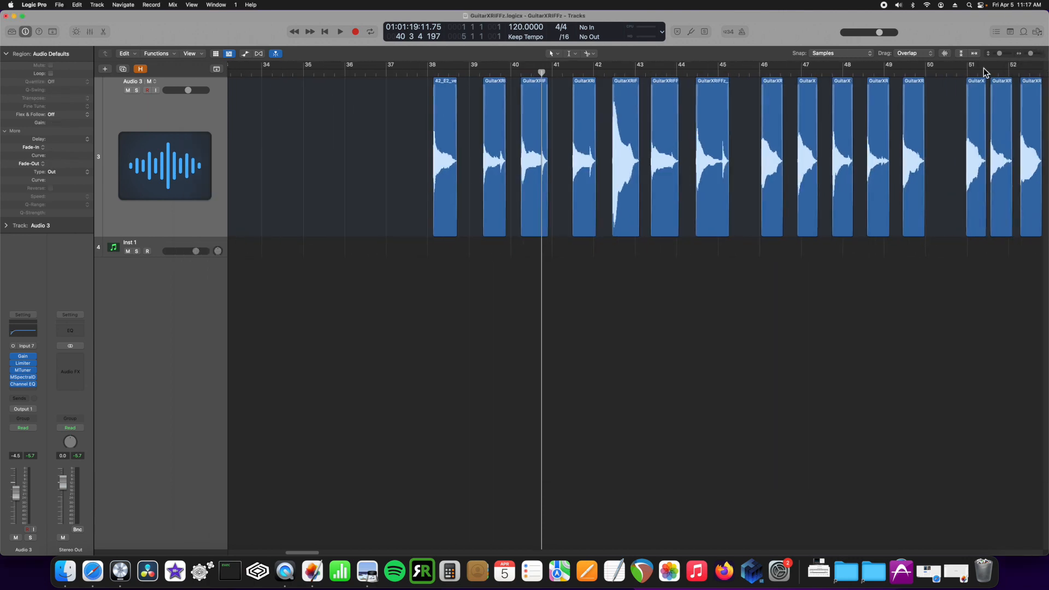
{"action": "left_click_drag", "start_coordinate": [1031, 57], "coordinate": [1029, 60]}
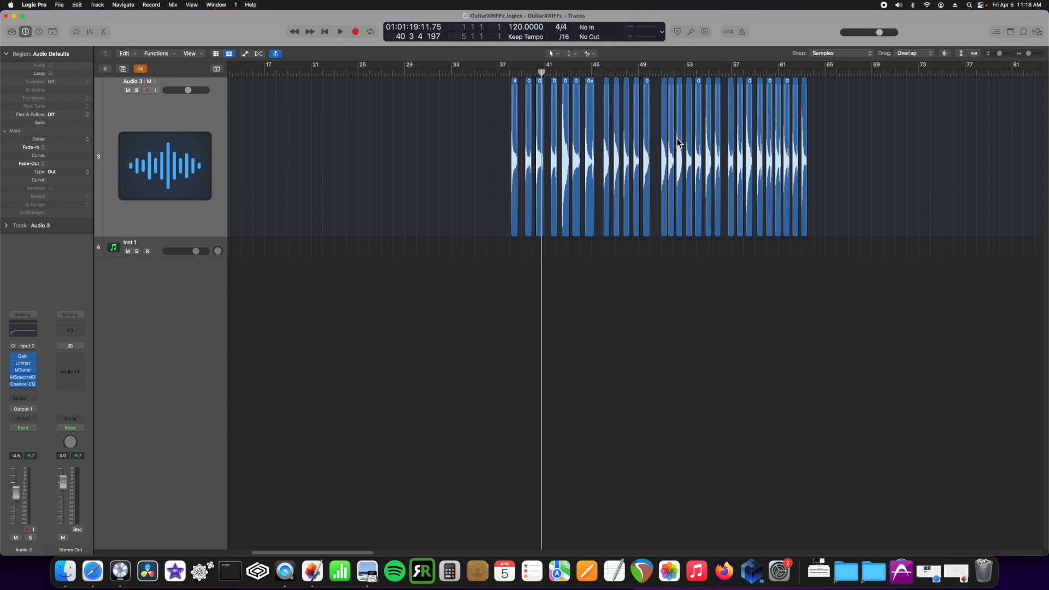
{"action": "left_click_drag", "start_coordinate": [502, 146], "coordinate": [829, 147]}
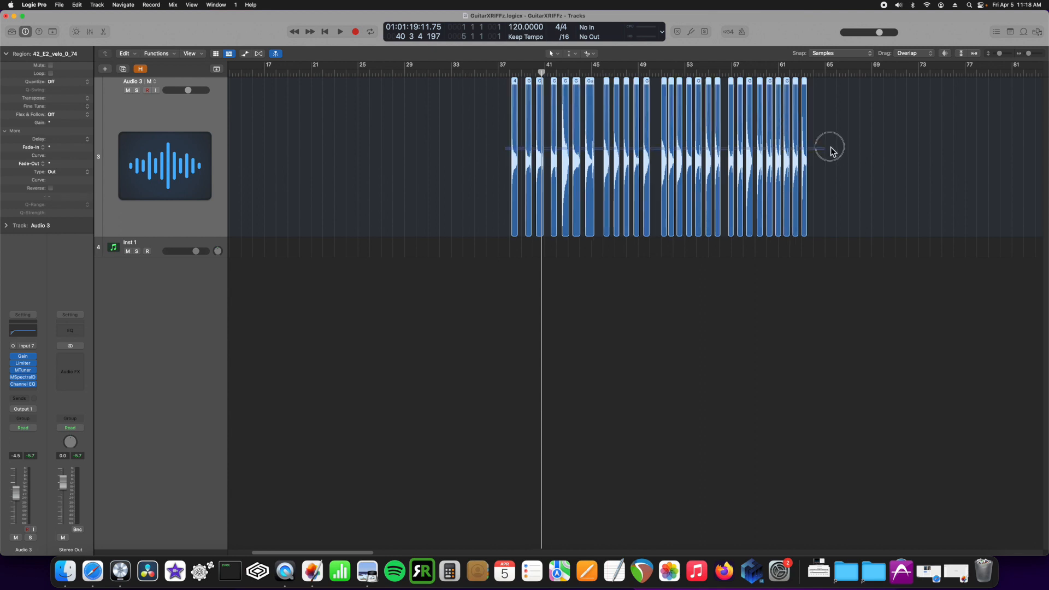
{"action": "right_click", "coordinate": [513, 137]}
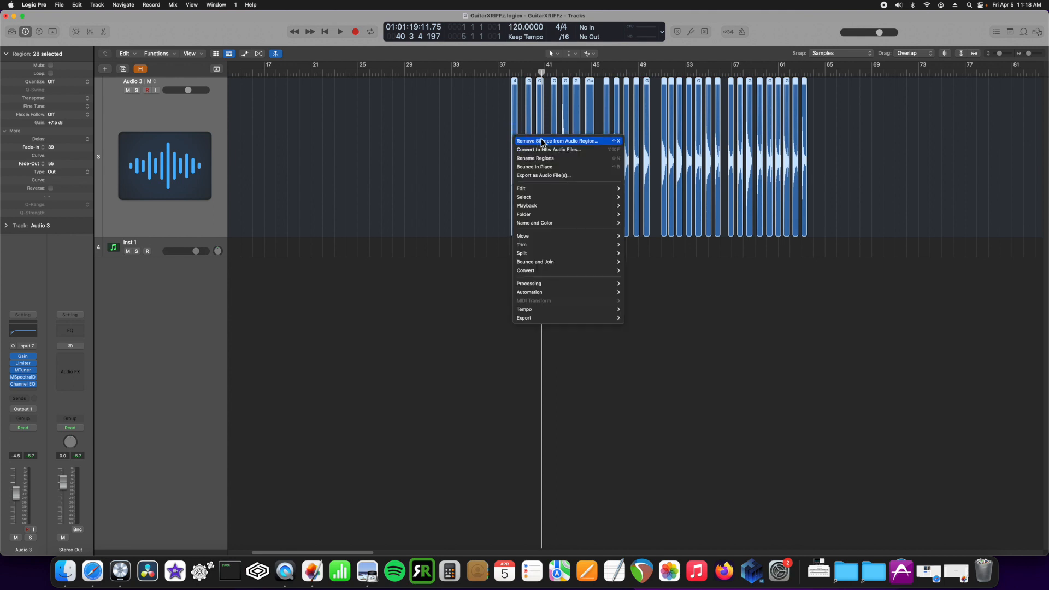
{"action": "left_click", "coordinate": [592, 156]}
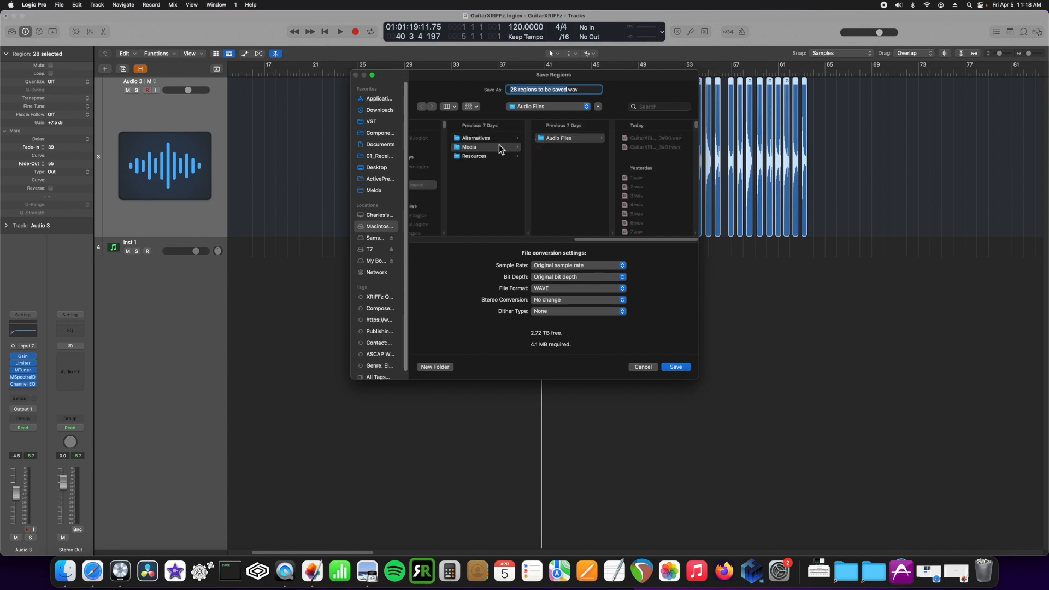
{"action": "left_click", "coordinate": [374, 190]}
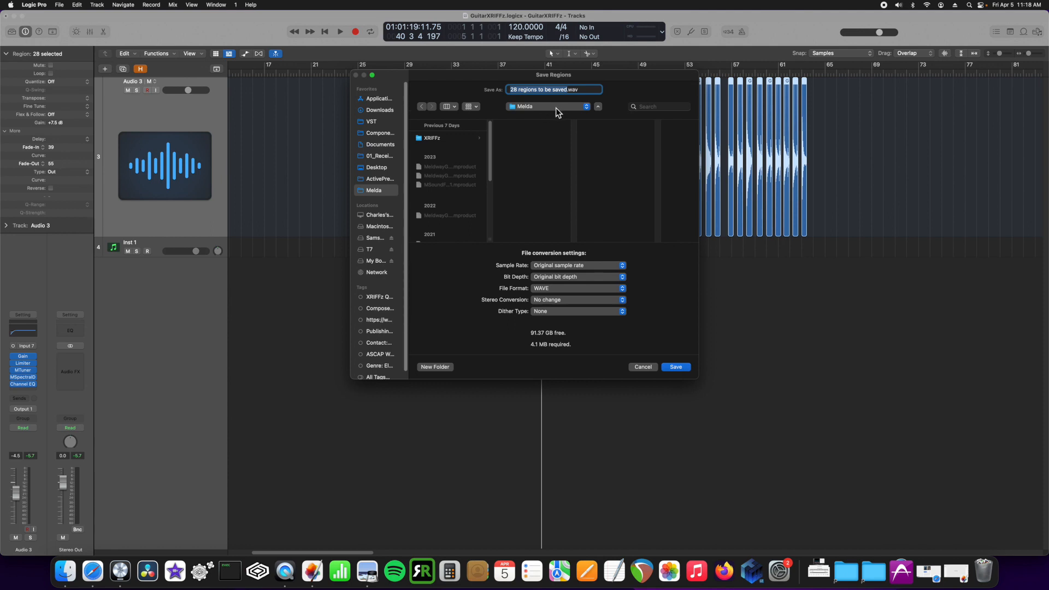
{"action": "left_click", "coordinate": [462, 140]}
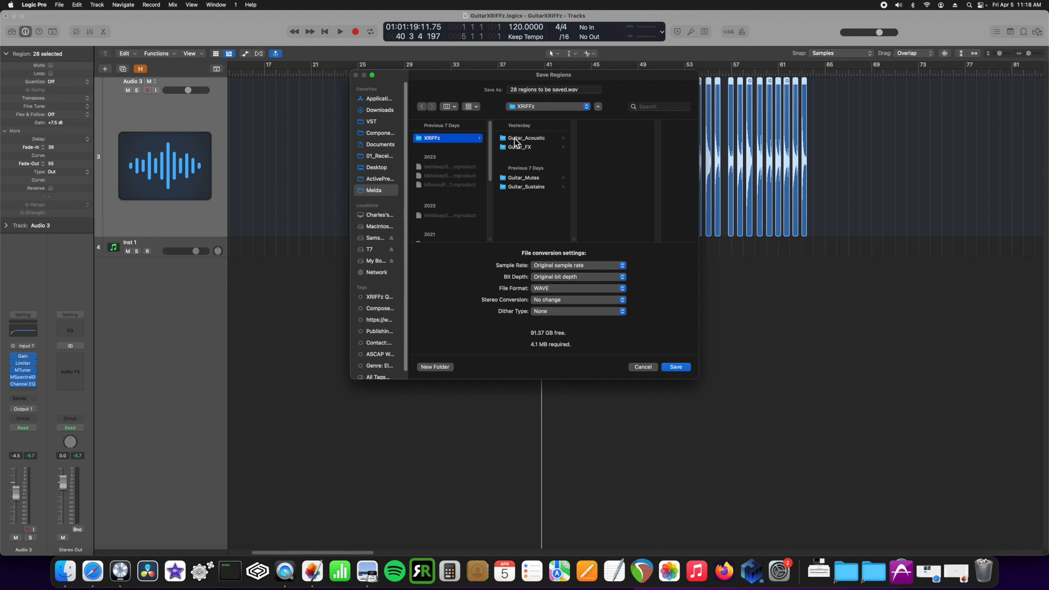
{"action": "left_click", "coordinate": [541, 141]}
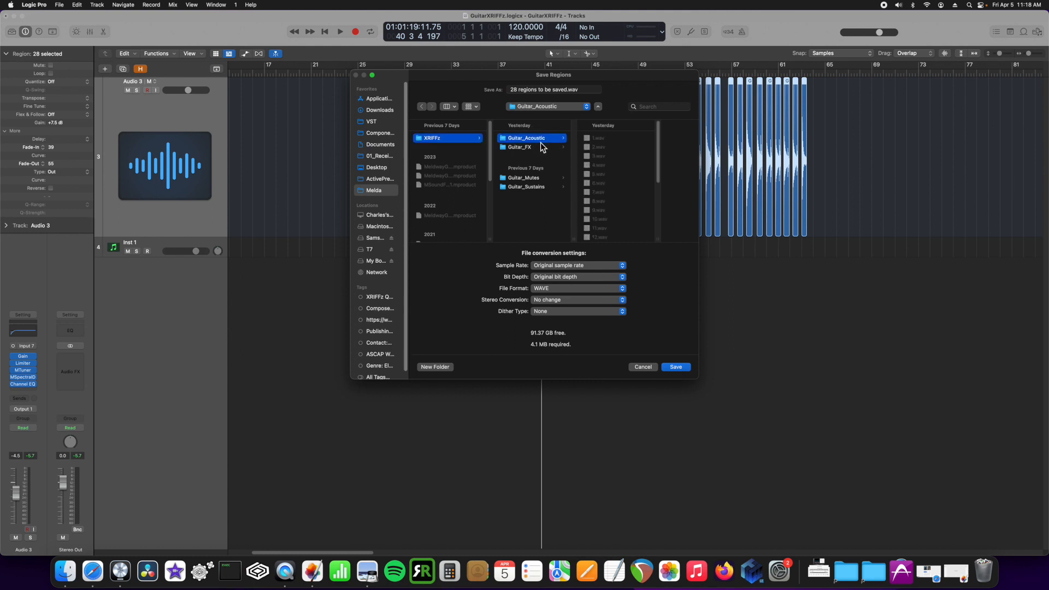
{"action": "left_click", "coordinate": [644, 368]}
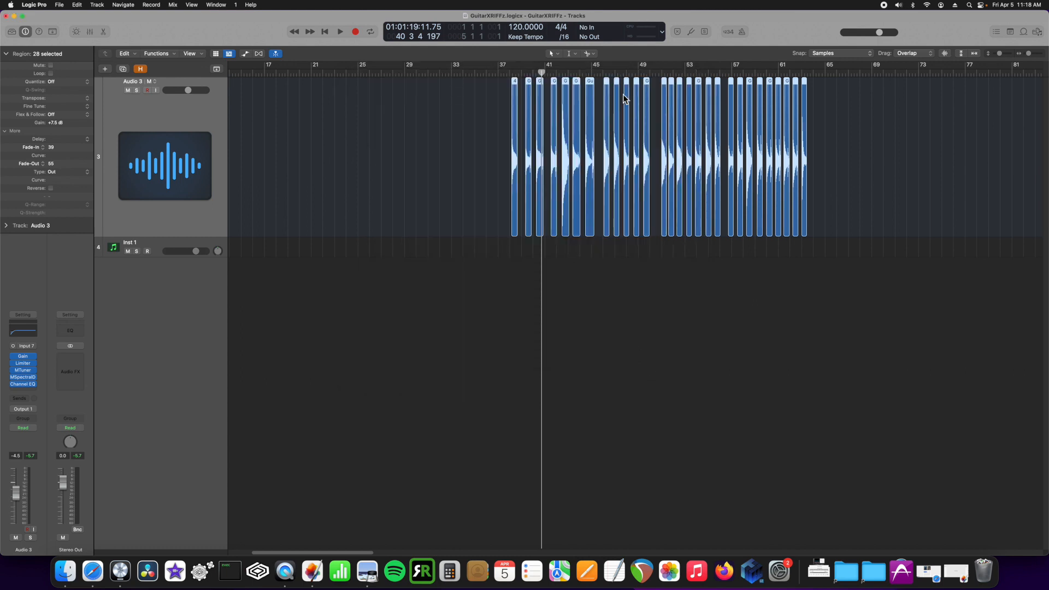
Keep 21 regions from bar 46 selected and rename them sequentially starting at 1
{"action": "left_click_drag", "start_coordinate": [842, 102], "coordinate": [604, 97]}
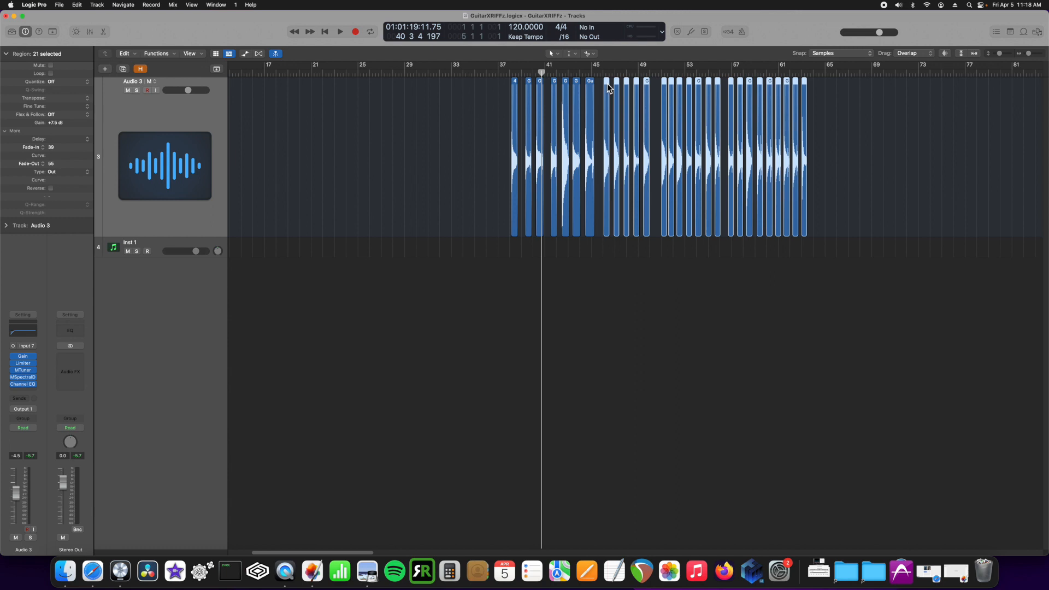
{"action": "right_click", "coordinate": [607, 83]}
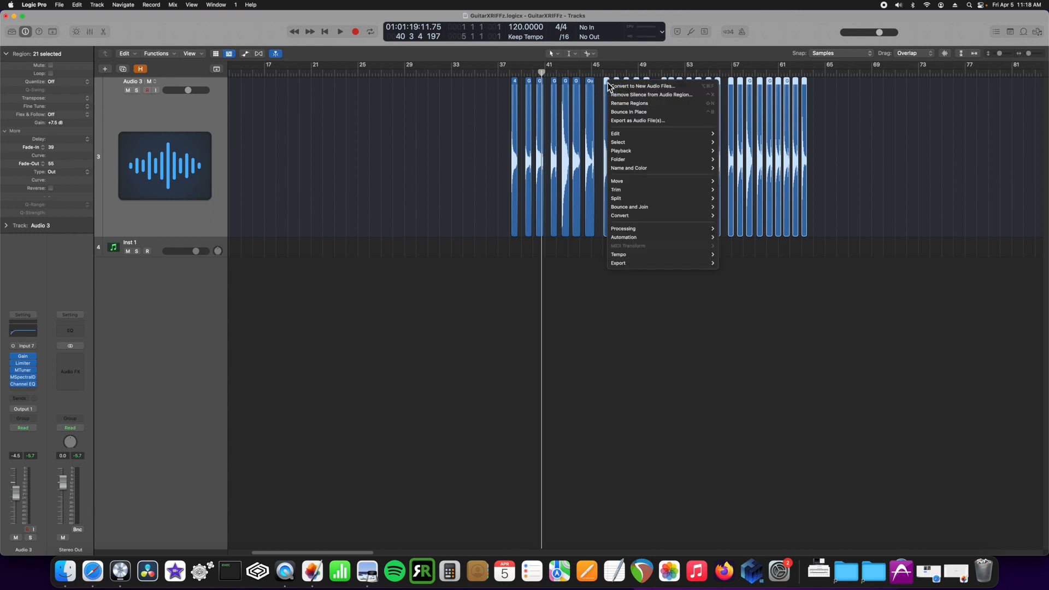
{"action": "left_click", "coordinate": [629, 103]}
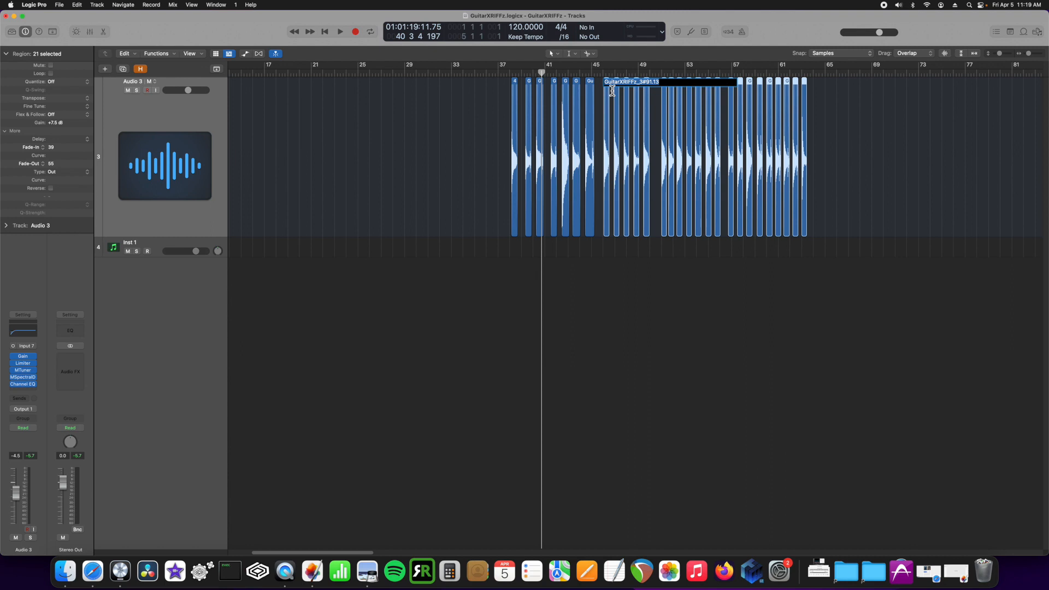
{"action": "type", "text": "1"}
{"action": "key", "text": "Return"}
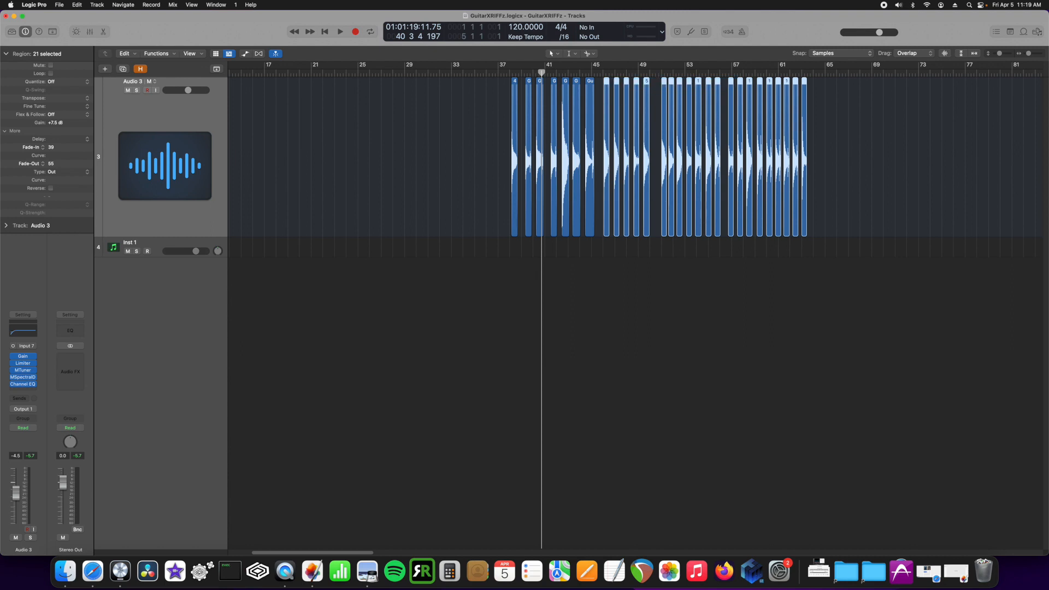
{"action": "left_click_drag", "start_coordinate": [1030, 54], "coordinate": [1033, 54]}
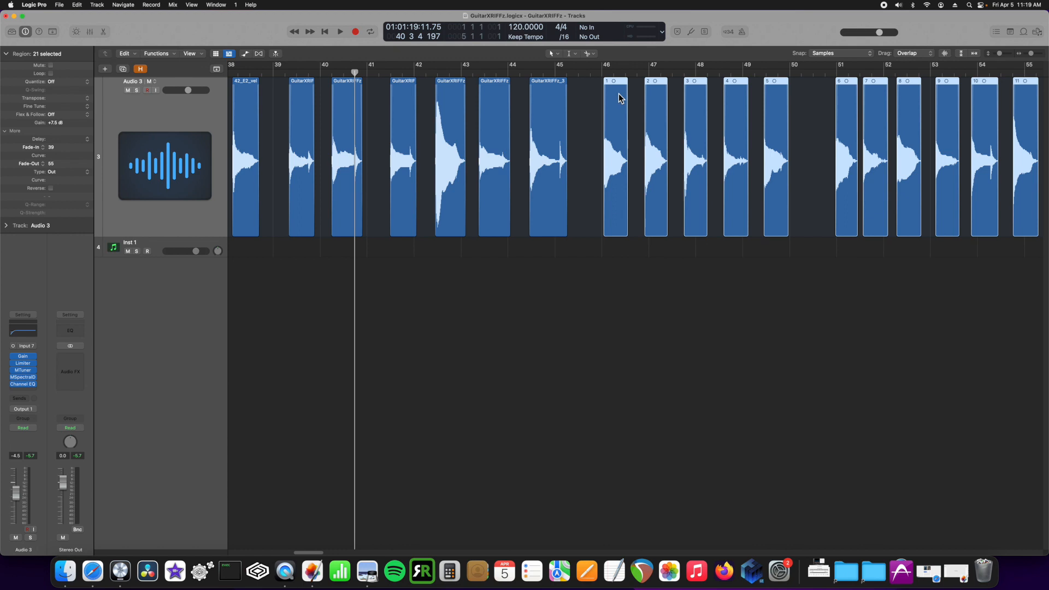
Select guitar note regions 1 through 5 on Audio 3
{"action": "left_click_drag", "start_coordinate": [595, 100], "coordinate": [825, 104]}
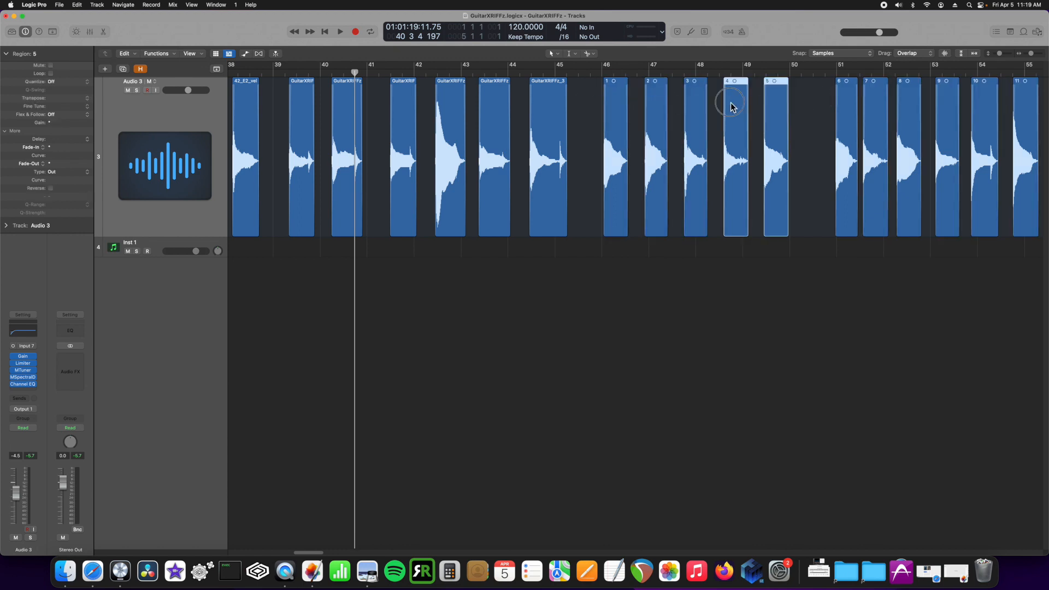
{"action": "left_click_drag", "start_coordinate": [581, 101], "coordinate": [793, 101]}
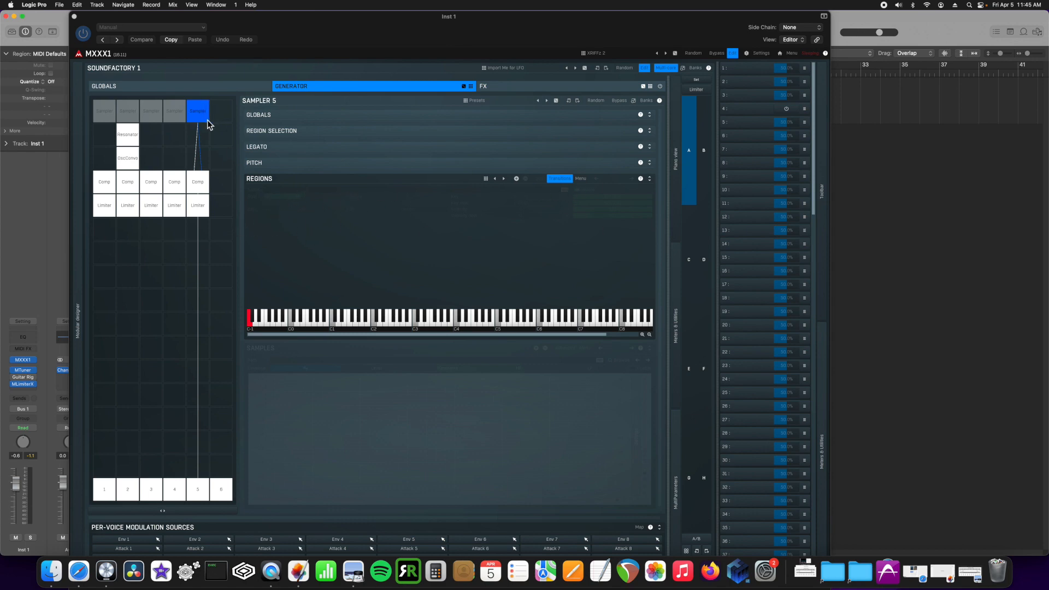
Import every WAV file from the Guitar_Fast folder into MXXX1's regions map
{"action": "left_click", "coordinate": [579, 180]}
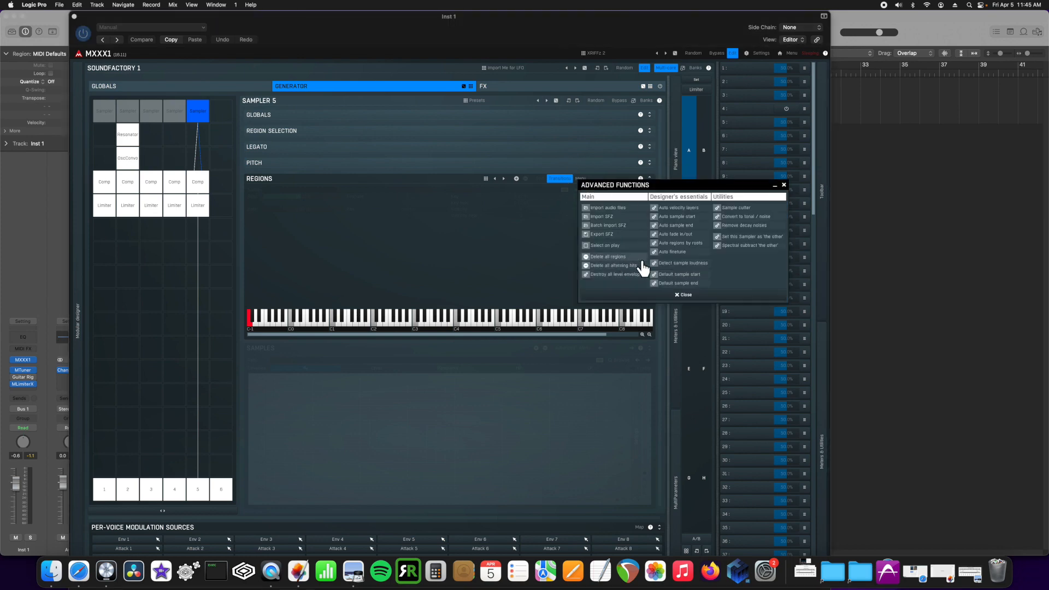
{"action": "left_click", "coordinate": [624, 208]}
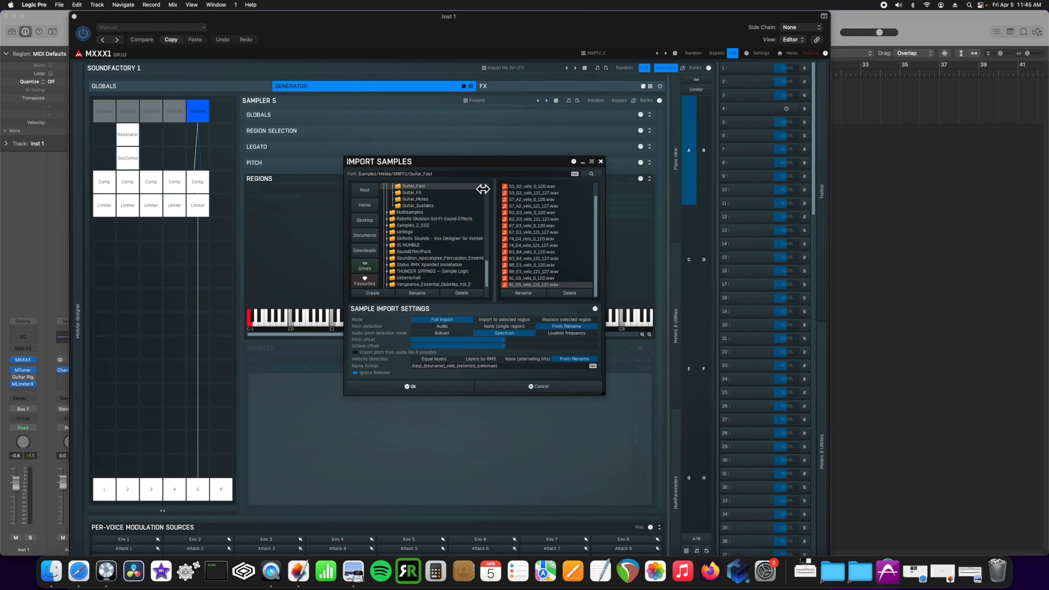
{"action": "scroll", "coordinate": [599, 200], "scroll_direction": "up", "scroll_amount": 2}
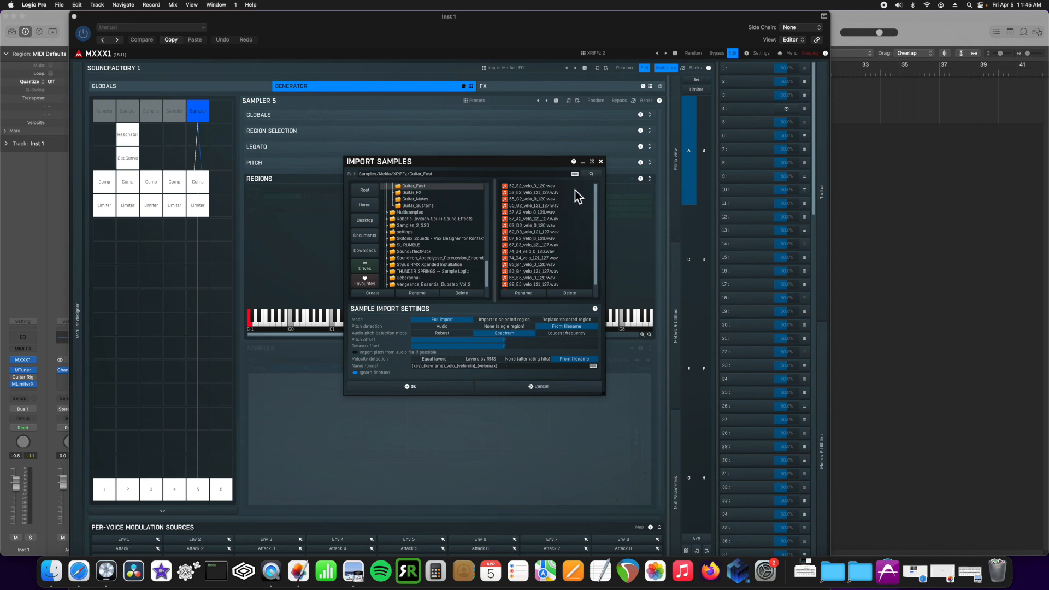
{"action": "scroll", "coordinate": [561, 190], "scroll_direction": "down", "scroll_amount": 2}
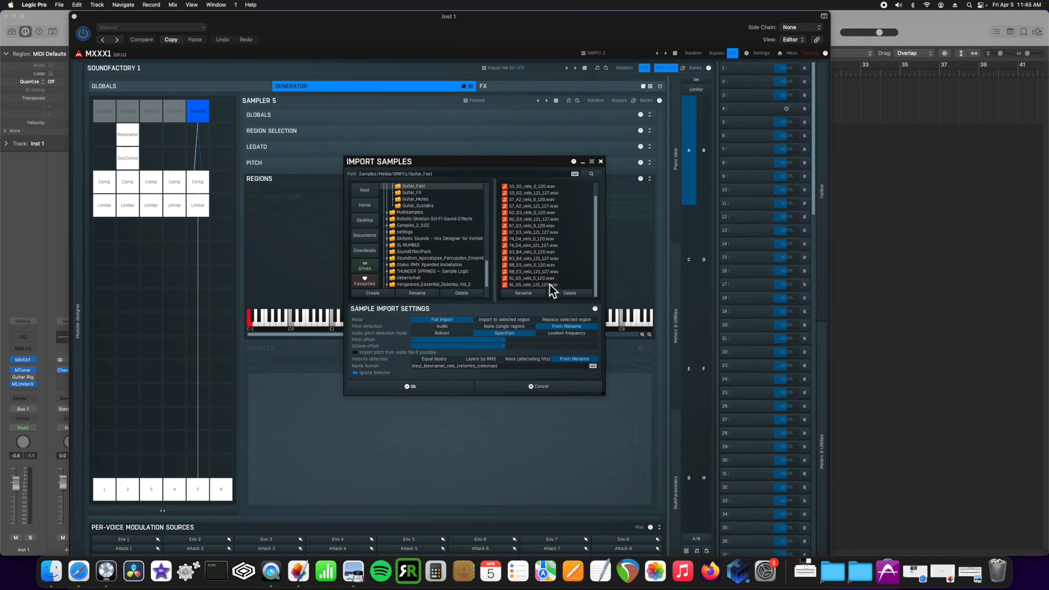
{"action": "key", "text": "super+a"}
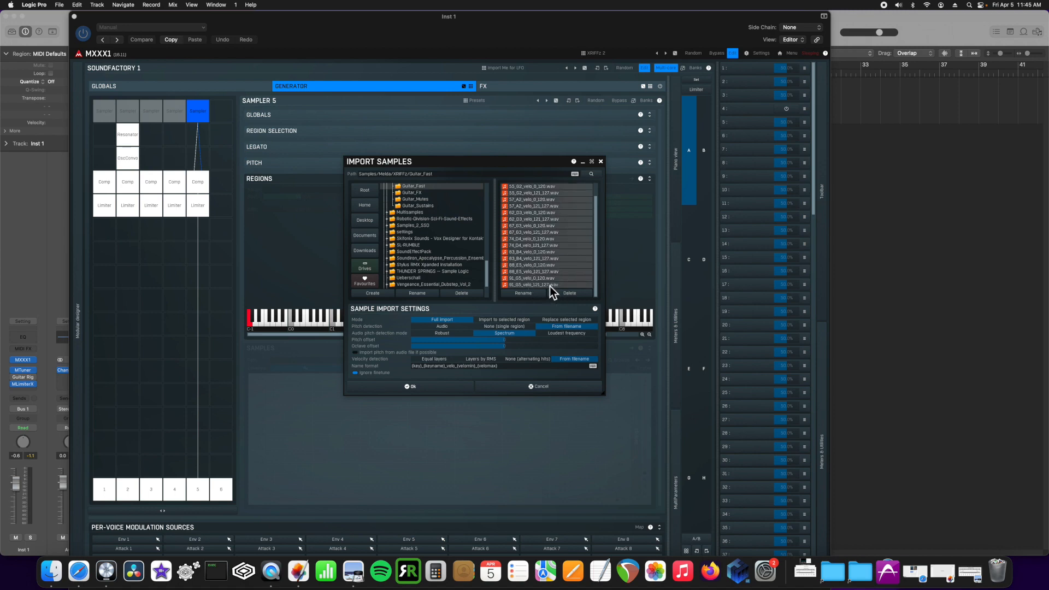
{"action": "left_click", "coordinate": [453, 390]}
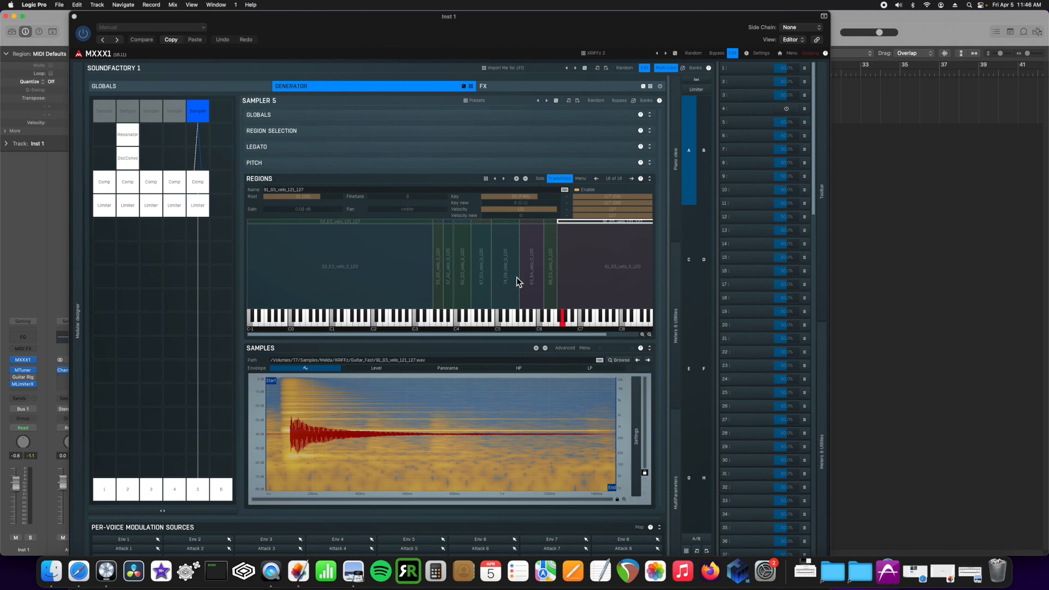
{"action": "left_click_drag", "start_coordinate": [598, 336], "coordinate": [633, 336]}
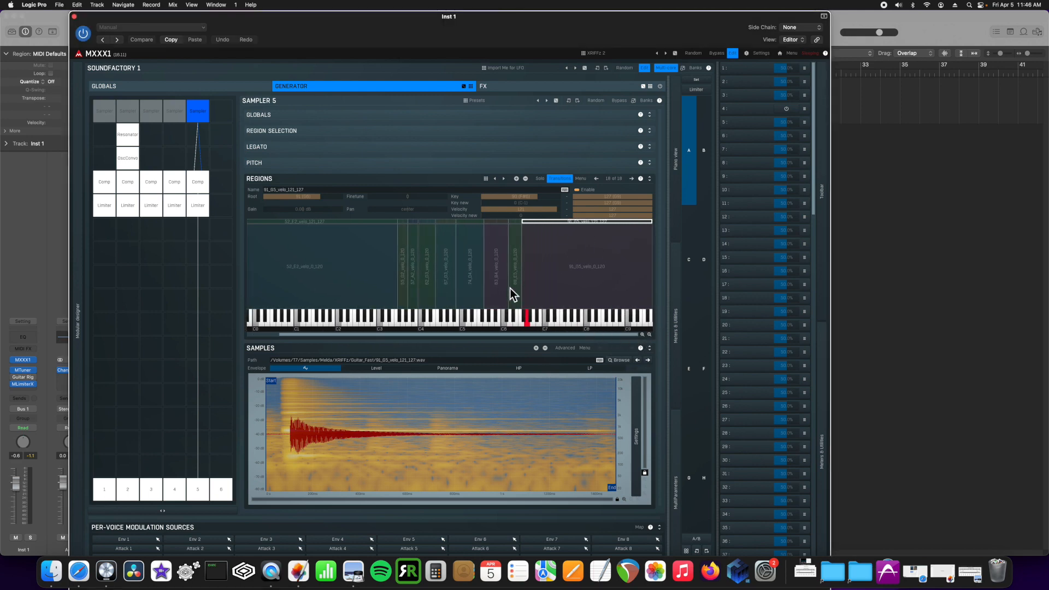
{"action": "left_click", "coordinate": [539, 236]}
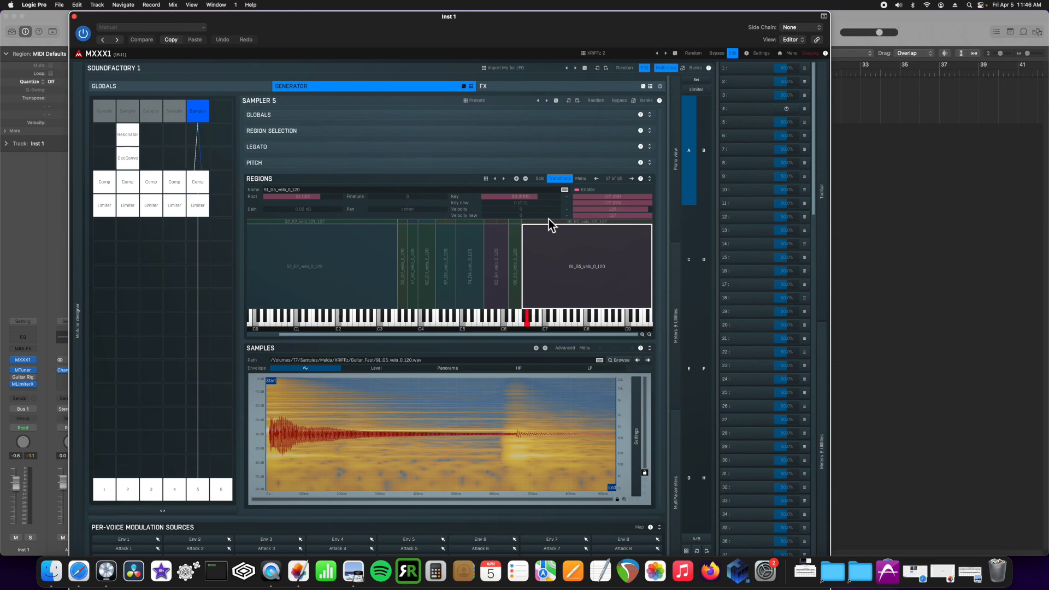
{"action": "left_click", "coordinate": [517, 229]}
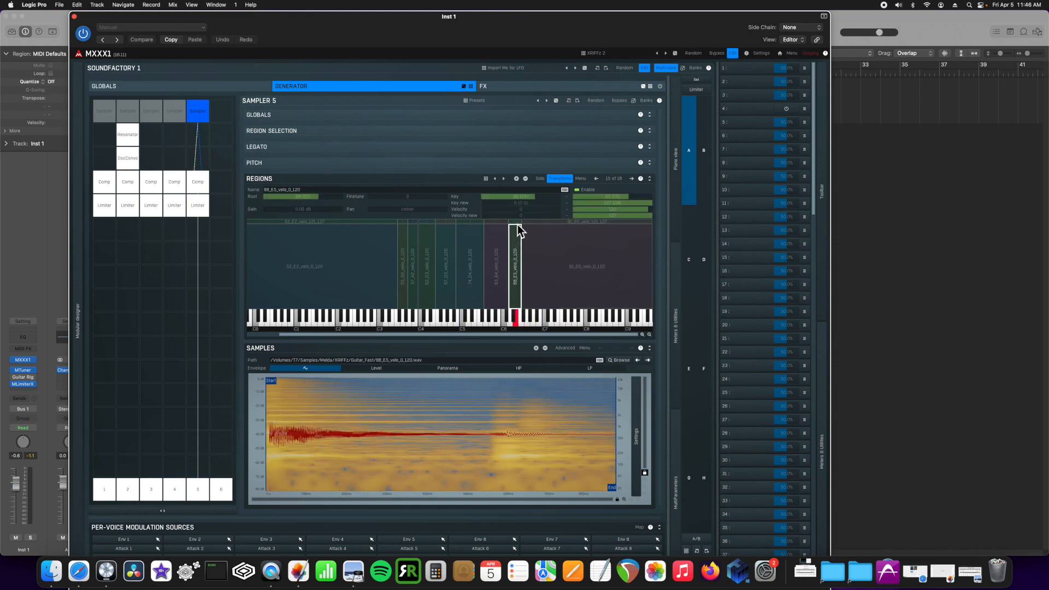
{"action": "left_click", "coordinate": [515, 222]}
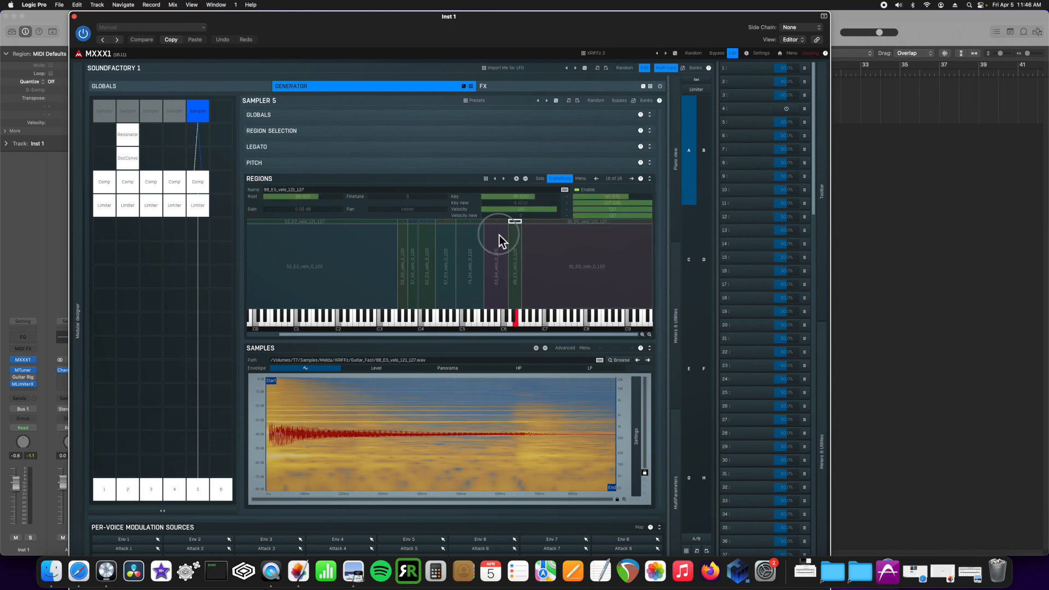
{"action": "left_click", "coordinate": [500, 235]}
{"action": "left_click", "coordinate": [497, 221]}
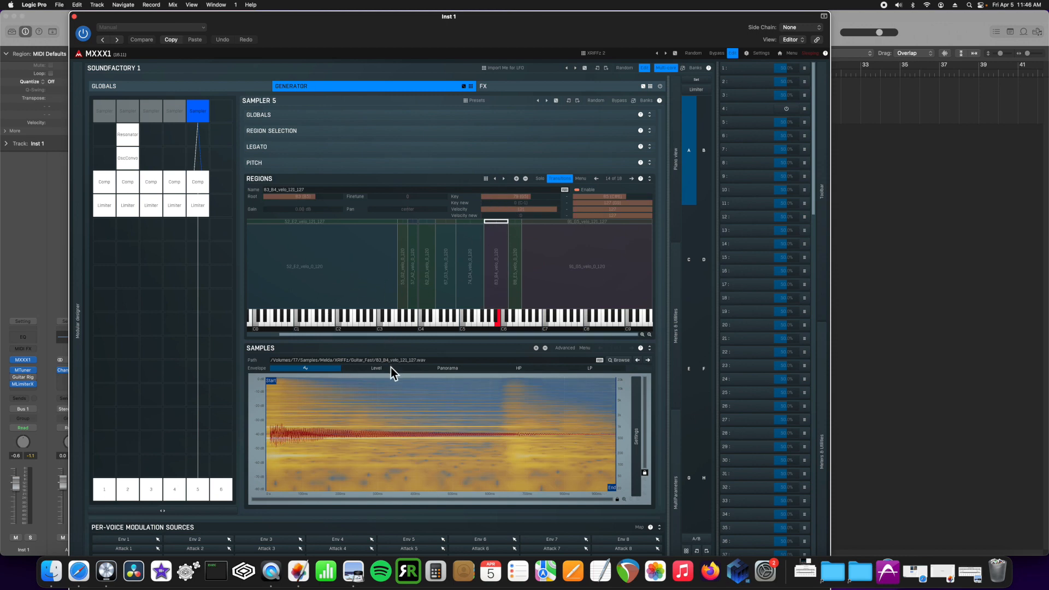
Enable sample gain compensation by velocity and loudness, and move the 52_E2 sample start to about 52 ms
{"action": "left_click", "coordinate": [649, 115]}
{"action": "left_click", "coordinate": [296, 153]}
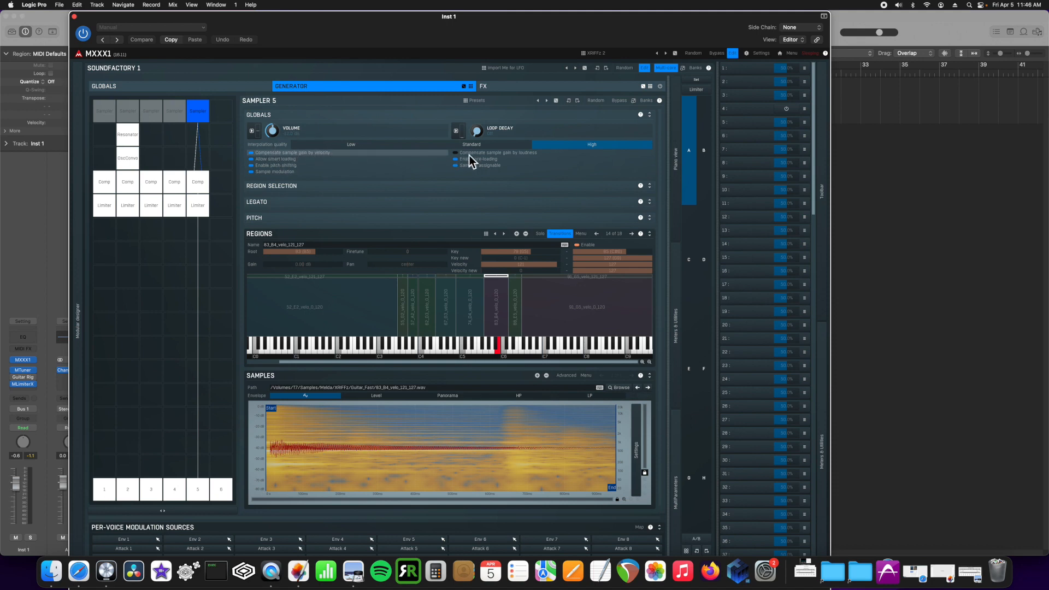
{"action": "left_click", "coordinate": [494, 155]}
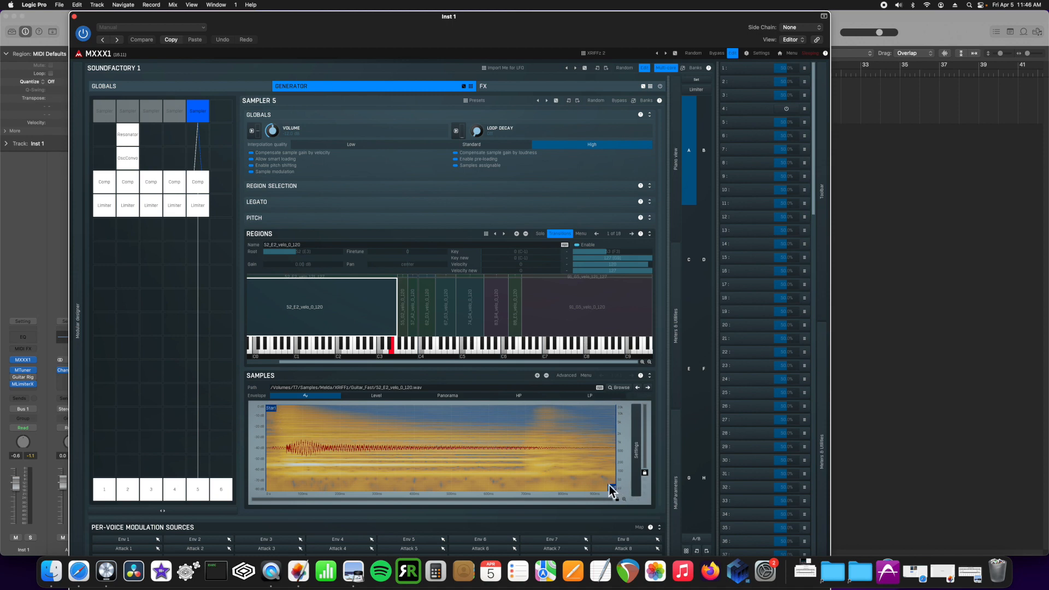
{"action": "mouse_move", "coordinate": [271, 408]}
{"action": "left_mouse_down"}
{"action": "mouse_move", "coordinate": [290, 408]}
{"action": "mouse_move", "coordinate": [265, 411]}
{"action": "left_mouse_up"}
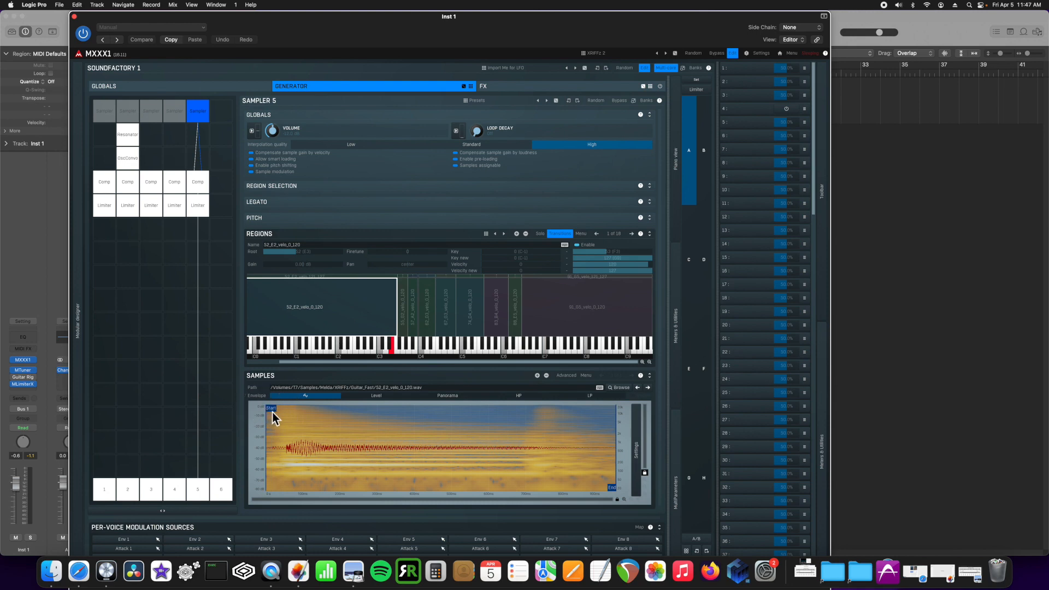